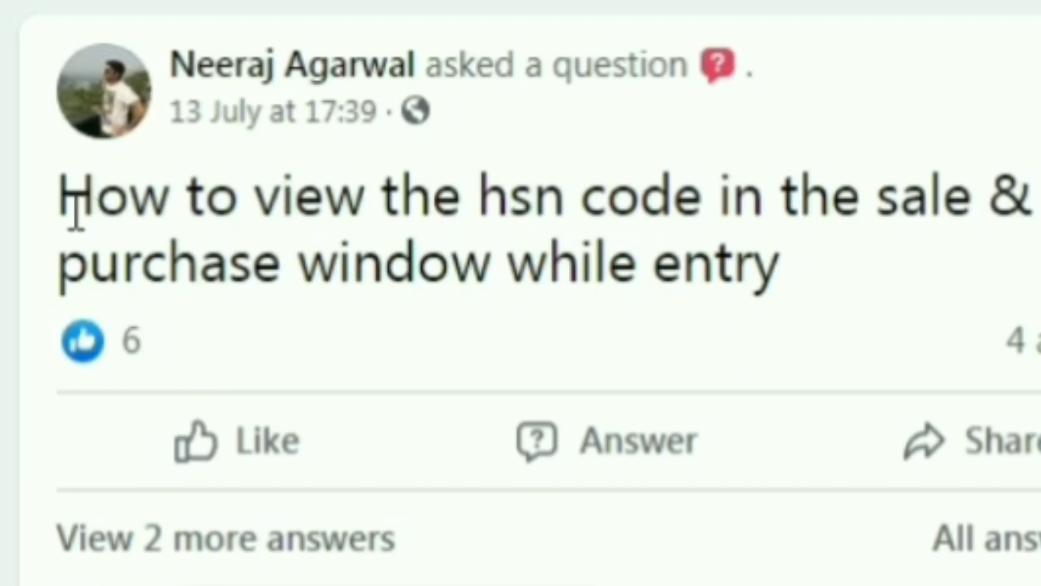
{"action": "mouse_move", "coordinate": [336, 116]}
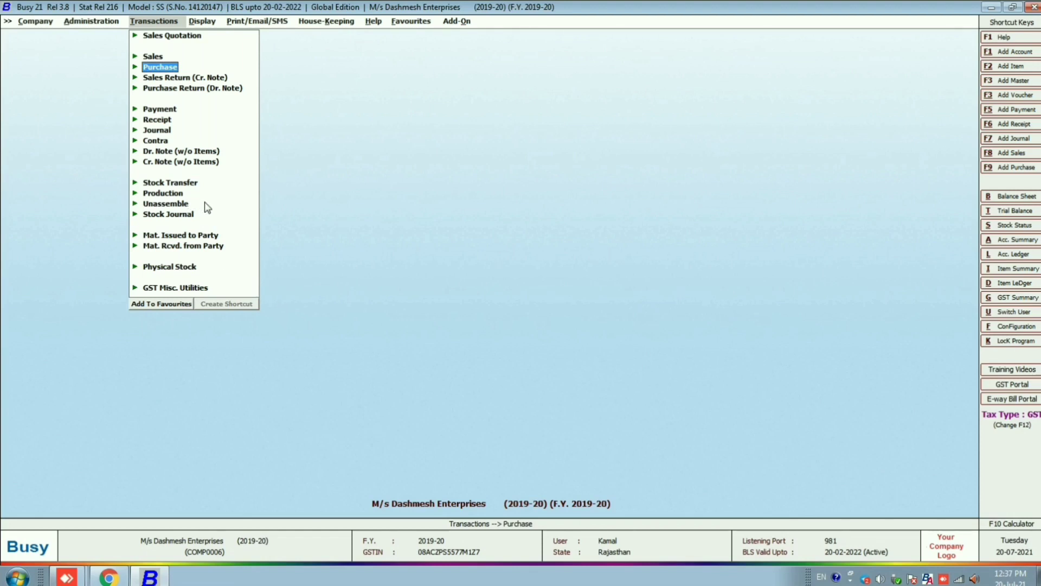
Start a new Main-series sales voucher dated 01-04-2019 for the Cash party, accepting the billing details.
{"action": "key", "text": "Up"}
{"action": "key", "text": "Return"}
{"action": "key", "text": "Return"}
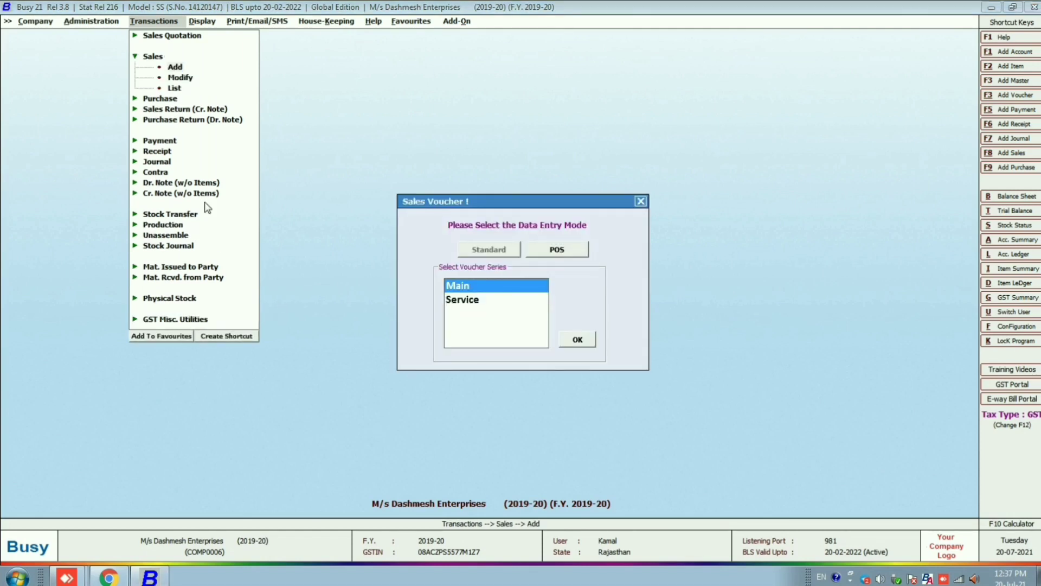
{"action": "key", "text": "Return"}
{"action": "type", "text": "1.04"}
{"action": "key", "text": "Return"}
{"action": "key", "text": "Return"}
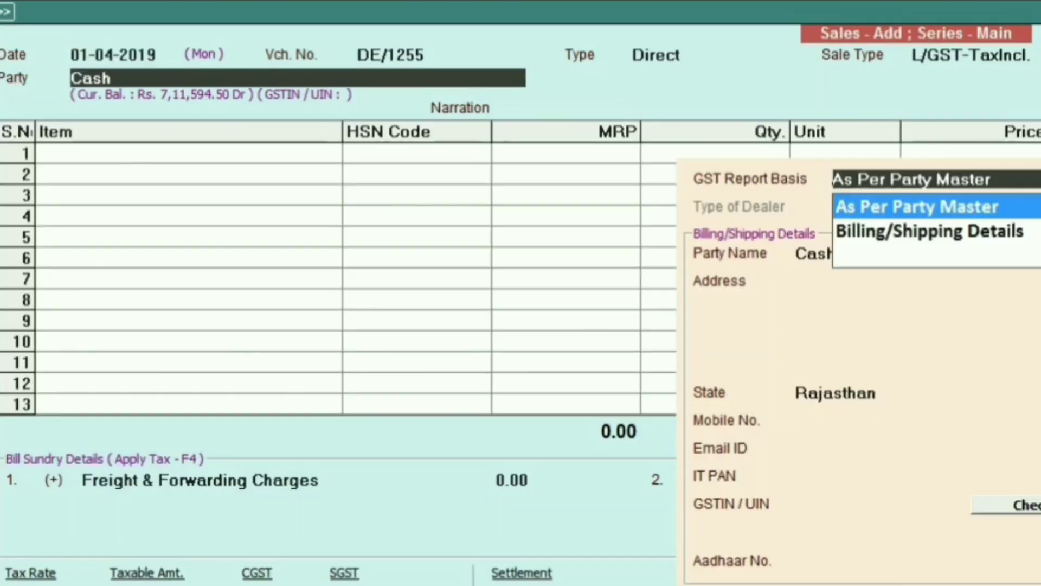
{"action": "key", "text": "Return"}
{"action": "key", "text": "Return"}
{"action": "key", "text": "F2"}
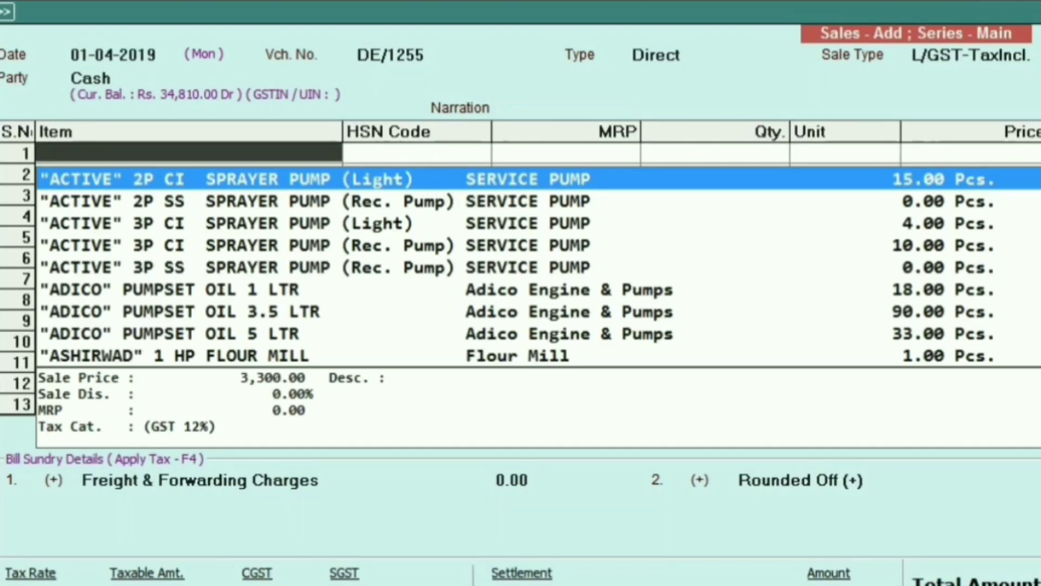
Choose "ACTIVE" 3P CI SPRAYER PUMP (Rec. Pump) as the voucher's first item.
{"action": "key", "text": "Down"}
{"action": "key", "text": "Down"}
{"action": "key", "text": "Down"}
{"action": "key", "text": "Down"}
{"action": "key", "text": "Up"}
{"action": "key", "text": "Up"}
{"action": "key", "text": "Up"}
{"action": "key", "text": "Down"}
{"action": "key", "text": "Down"}
{"action": "key", "text": "Return"}
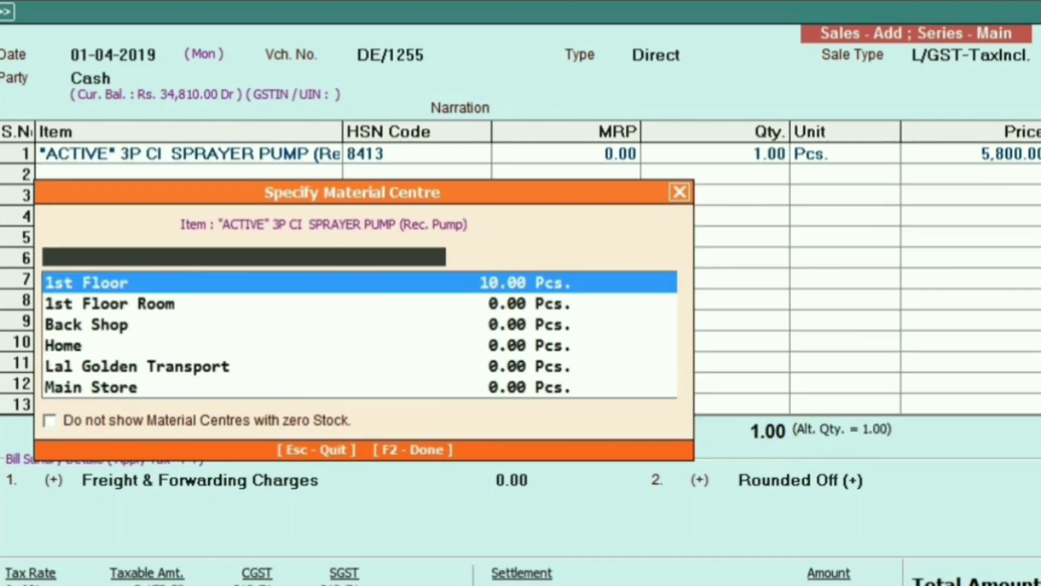
Issue the sprayer pump from the 1st Floor material centre, leave the description blank and set its quantity to 10.
{"action": "key", "text": "Return"}
{"action": "key", "text": "Return"}
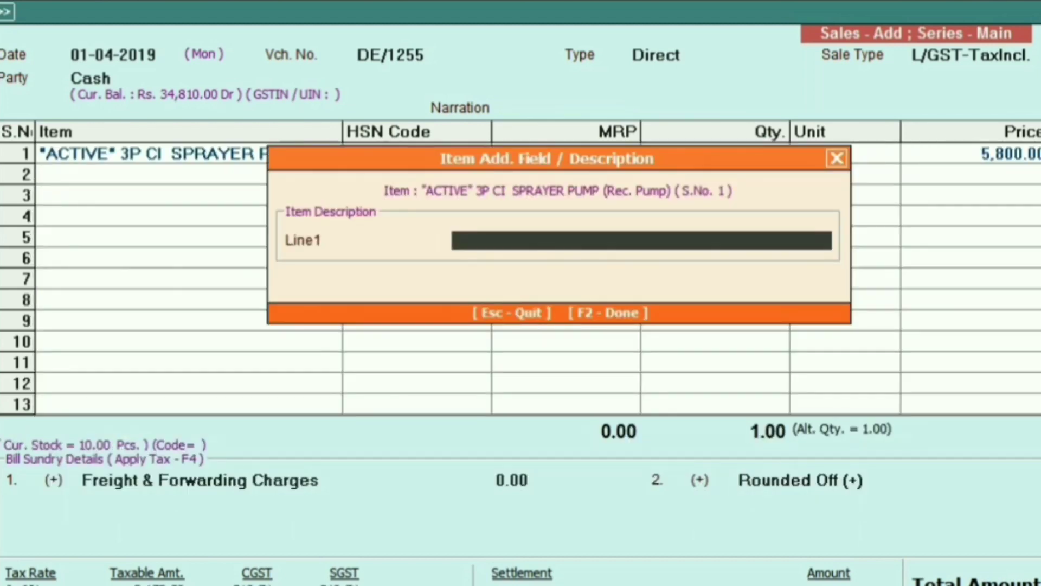
{"action": "key", "text": "Return"}
{"action": "type", "text": "10"}
{"action": "key", "text": "Return"}
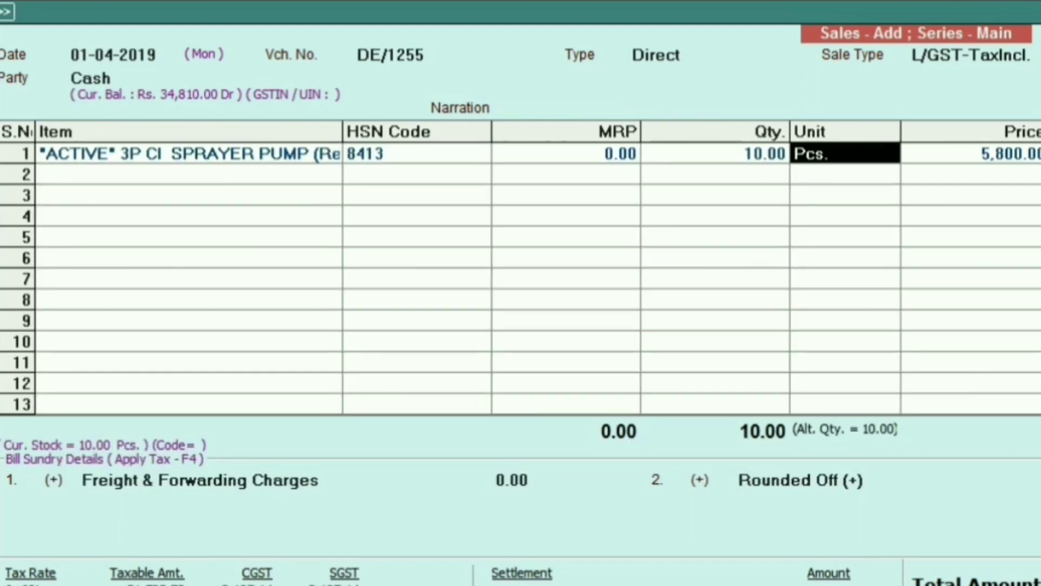
Try to edit the sprayer pump's HSN code directly in the voucher's item row.
{"action": "left_click", "coordinate": [387, 157]}
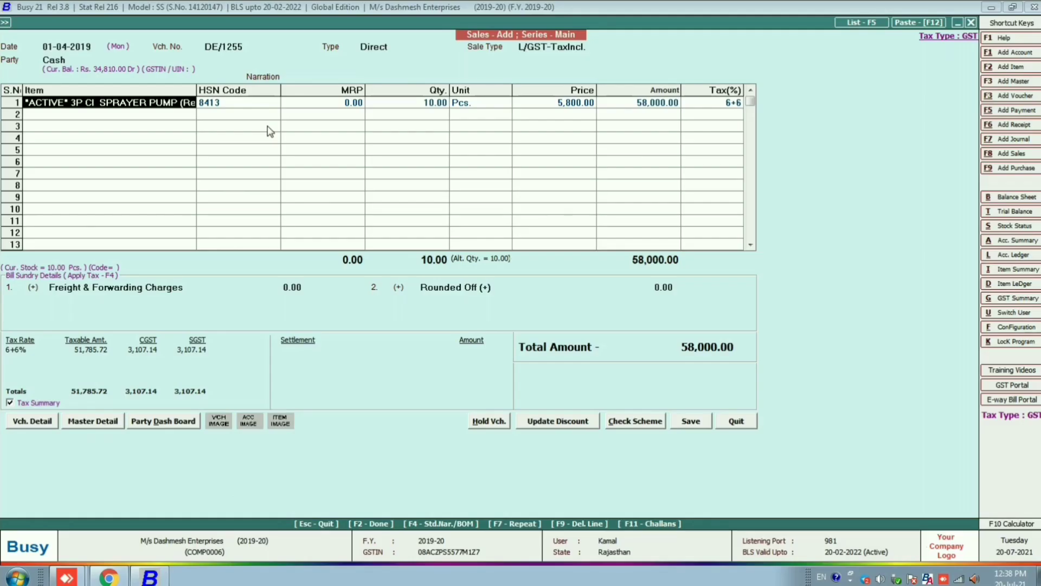
{"action": "left_click", "coordinate": [232, 103]}
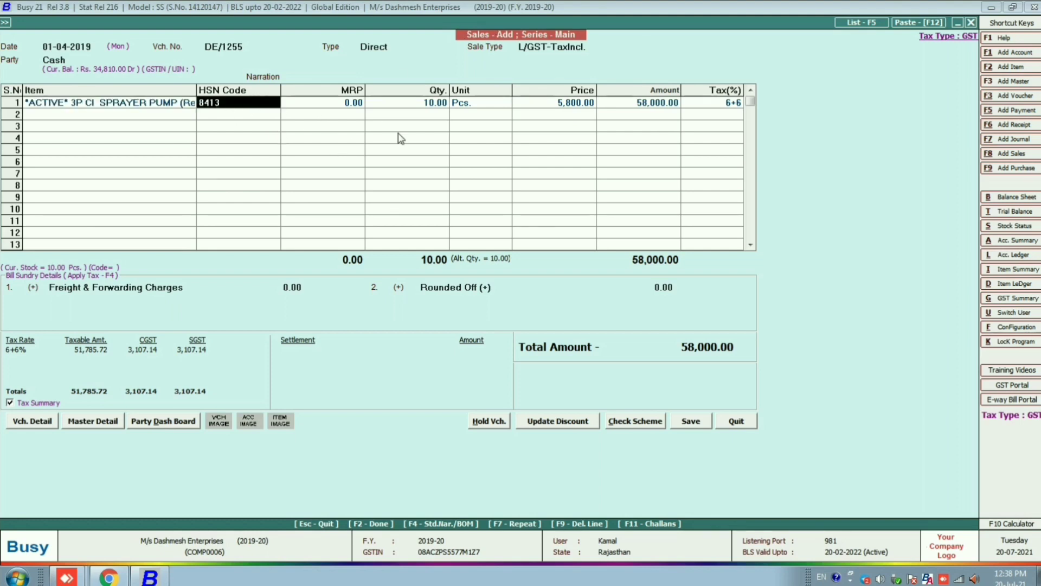
{"action": "key", "text": "Return"}
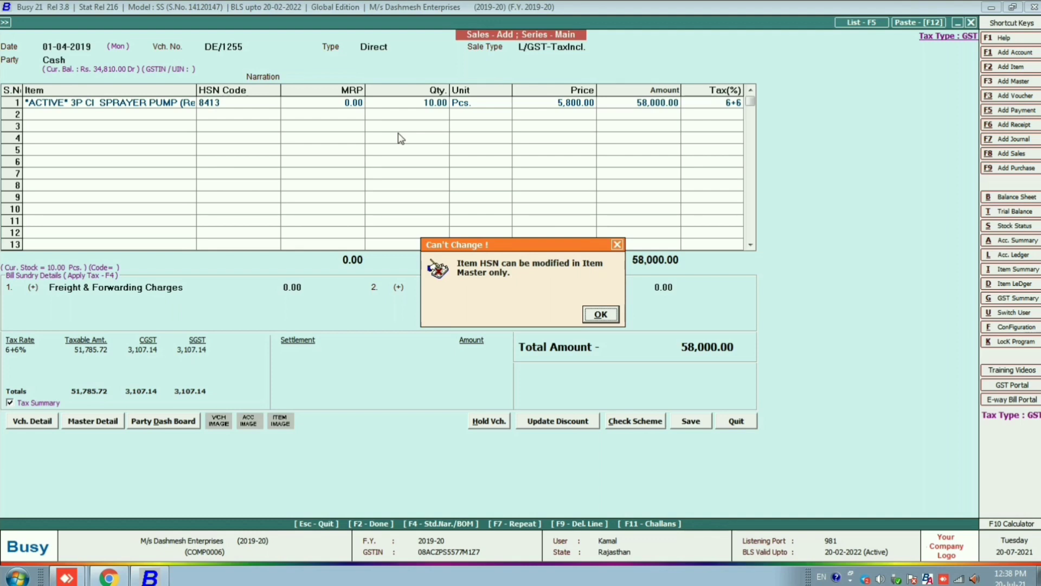
{"action": "key", "text": "Return"}
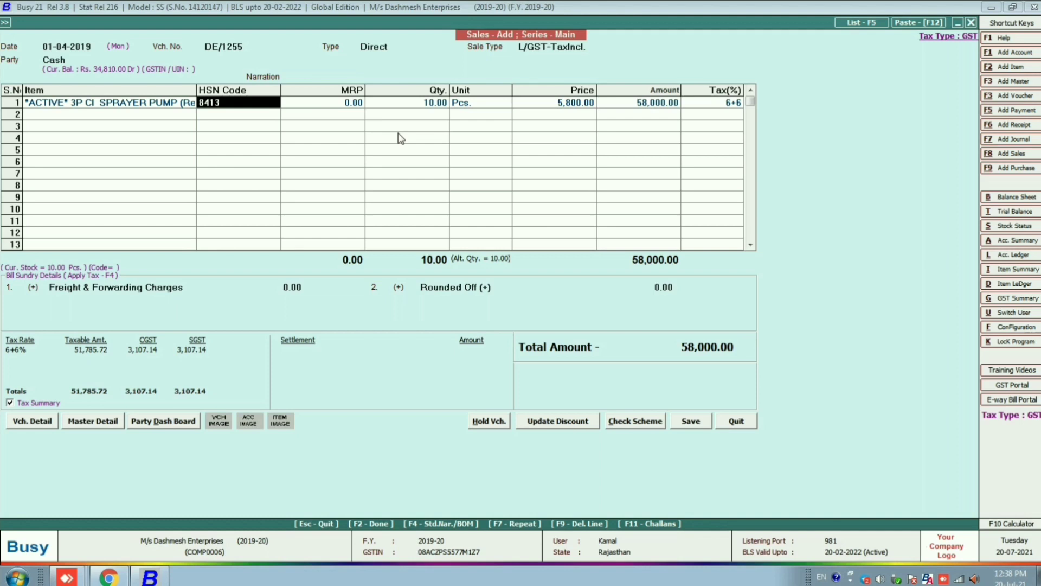
View the sprayer pump's item master from the voucher, then return and retry editing the HSN code in the row.
{"action": "key", "text": "Left"}
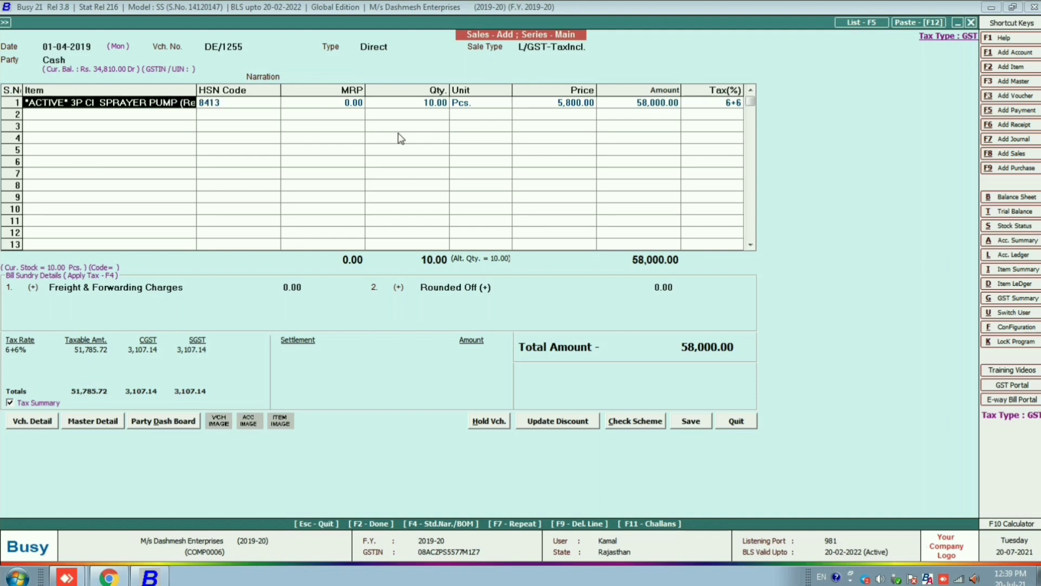
{"action": "left_click", "coordinate": [398, 132]}
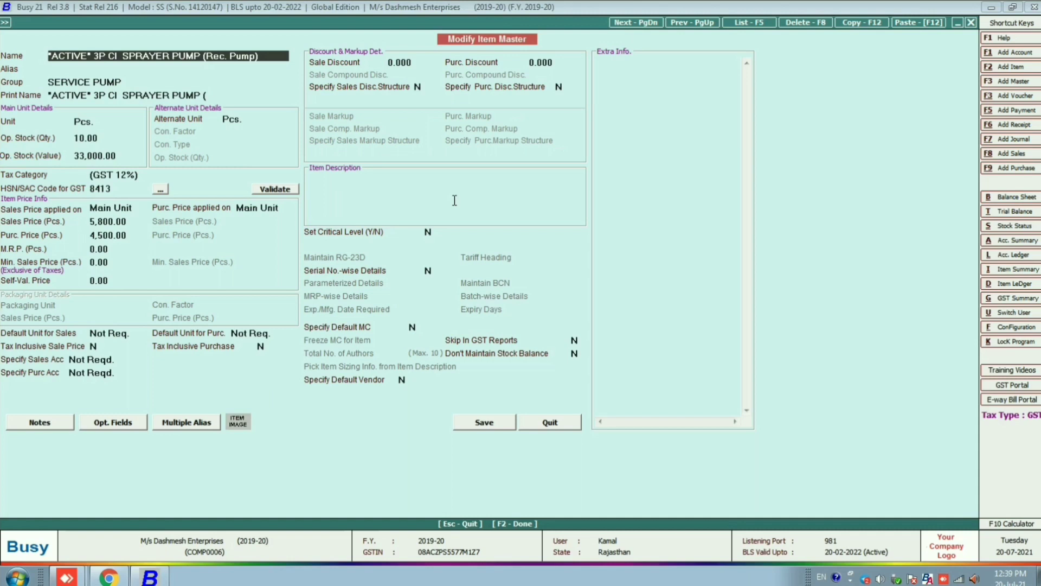
{"action": "key", "text": "F2"}
{"action": "key", "text": "Return"}
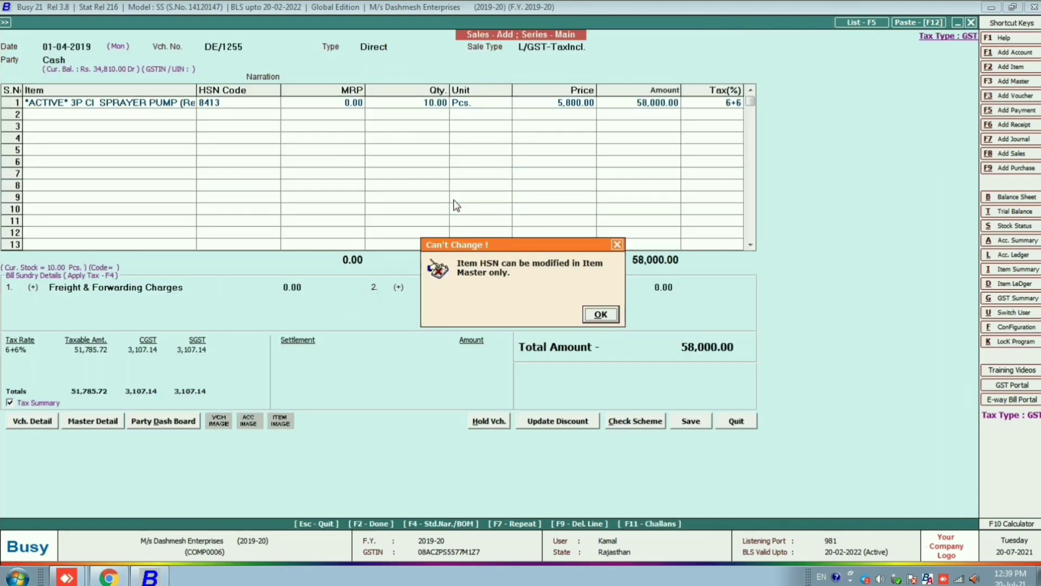
{"action": "key", "text": "Return"}
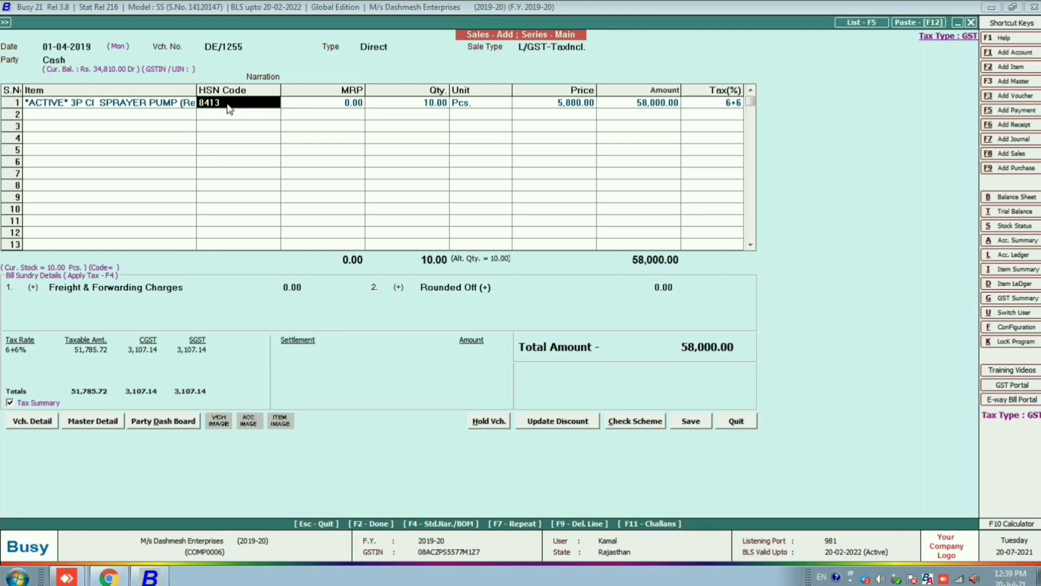
Reopen the sprayer pump's item master at the HSN/SAC Code for GST field, then return to the voucher without changes.
{"action": "left_click", "coordinate": [152, 107]}
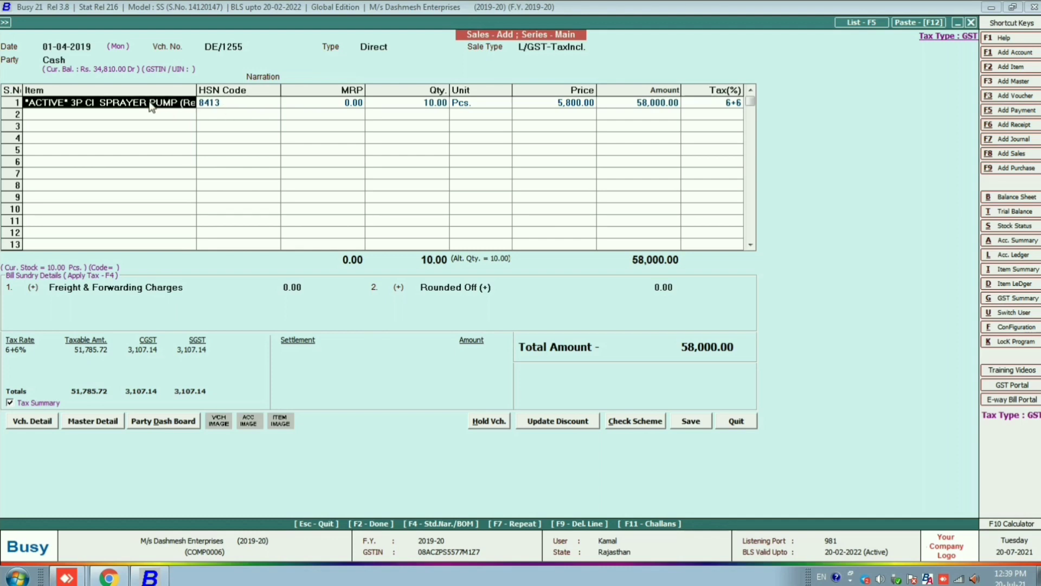
{"action": "key", "text": "alt+m"}
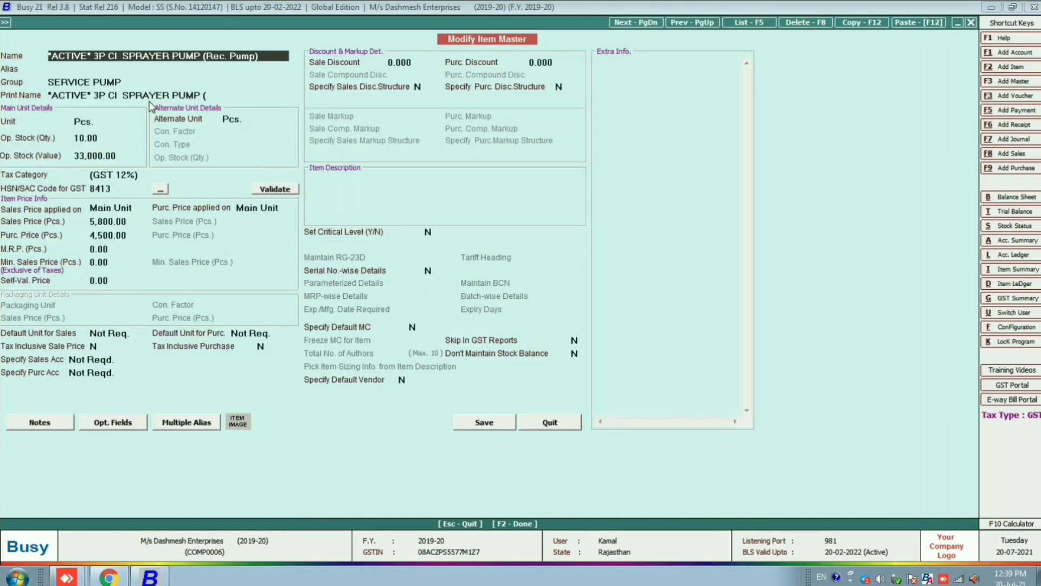
{"action": "left_click", "coordinate": [114, 187]}
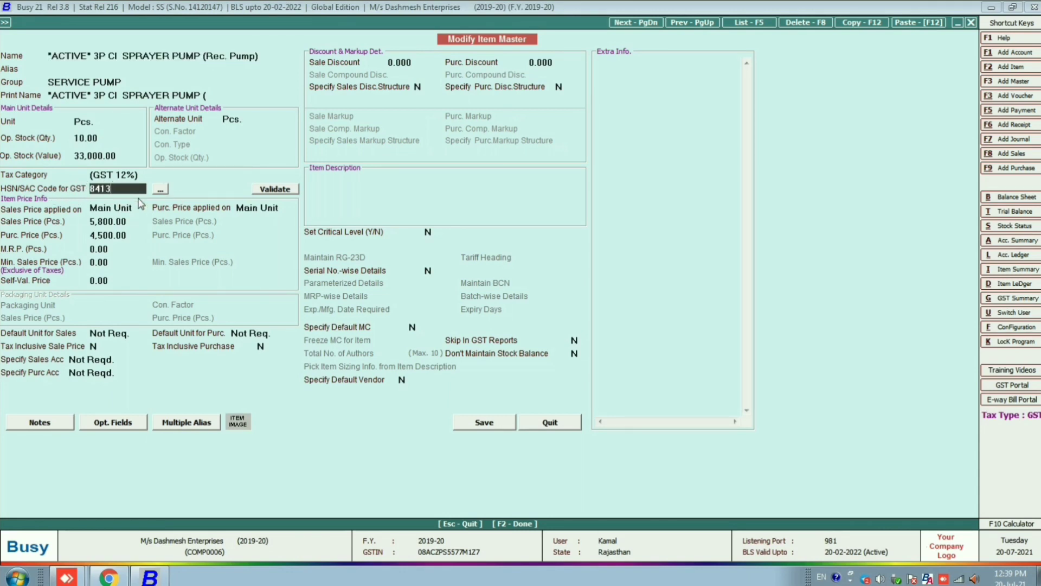
{"action": "key", "text": "Escape"}
{"action": "key", "text": "Escape"}
{"action": "key", "text": "Escape"}
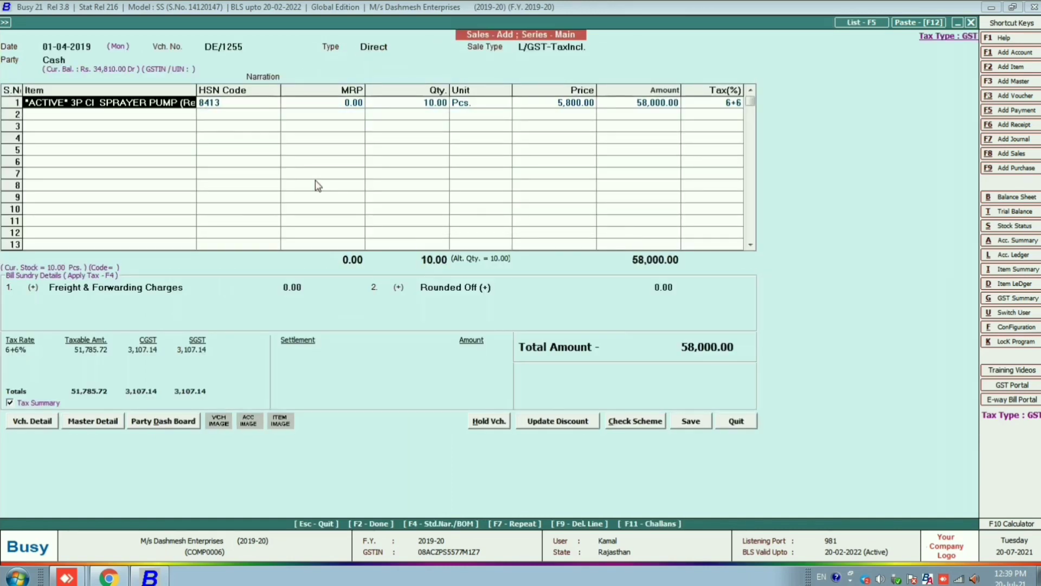
Discard the sales voucher without saving it.
{"action": "key", "text": "Escape"}
{"action": "key", "text": "Left"}
{"action": "key", "text": "Return"}
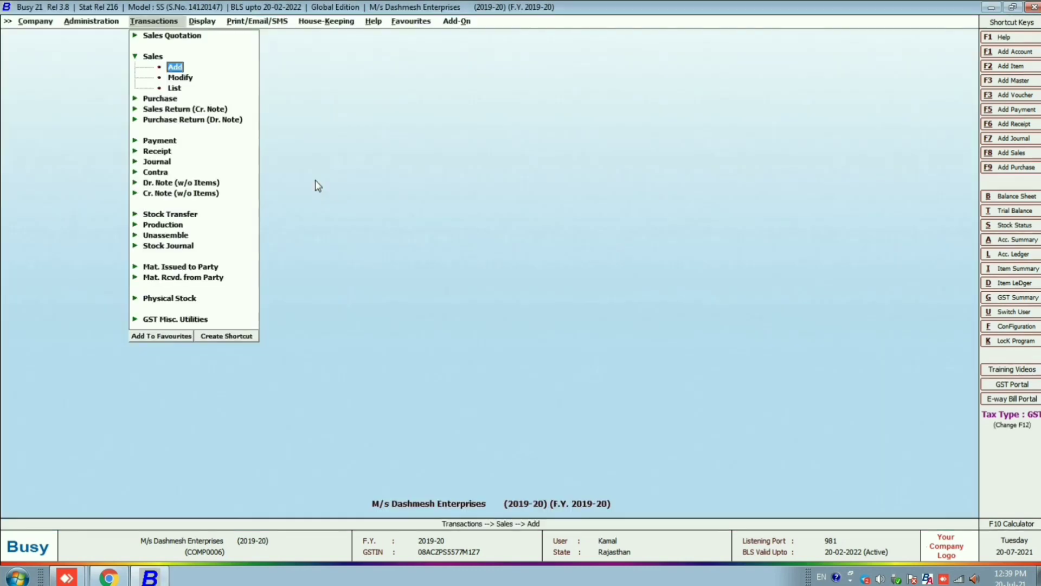
Create another Main-series sales voucher dated 01-04-2019 for Cash, keeping GST reporting as per party master.
{"action": "key", "text": "Return"}
{"action": "key", "text": "Return"}
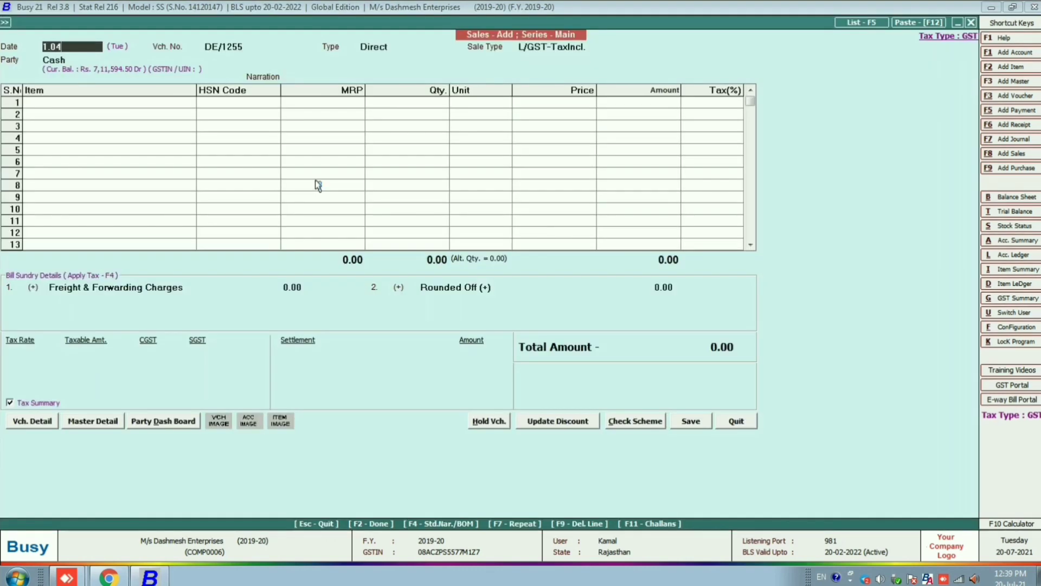
{"action": "key", "text": "Return"}
{"action": "key", "text": "Return"}
{"action": "key", "text": "Return"}
{"action": "key", "text": "Return"}
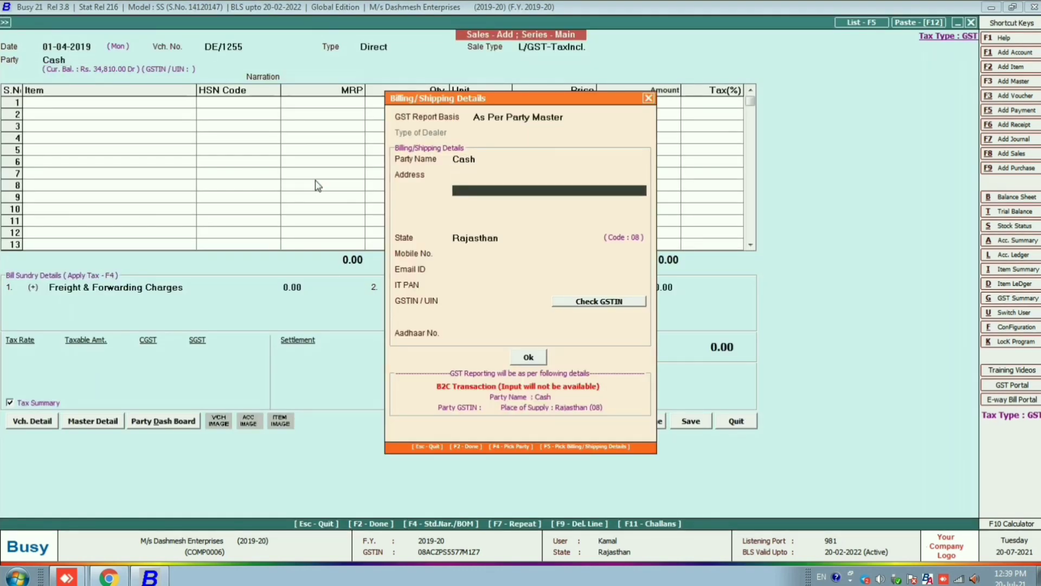
{"action": "key", "text": "F2"}
{"action": "key", "text": "Return"}
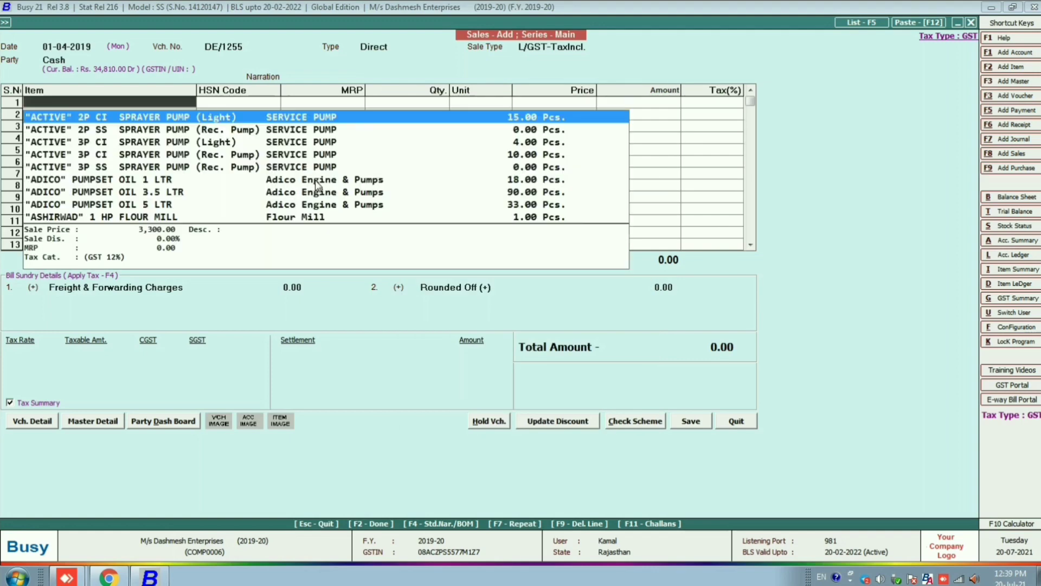
Add "ACTIVE" 3P CI SPRAYER PUMP (Light) from the 1st Floor material centre with a quantity of 4.
{"action": "key", "text": "Down"}
{"action": "key", "text": "Down"}
{"action": "key", "text": "Return"}
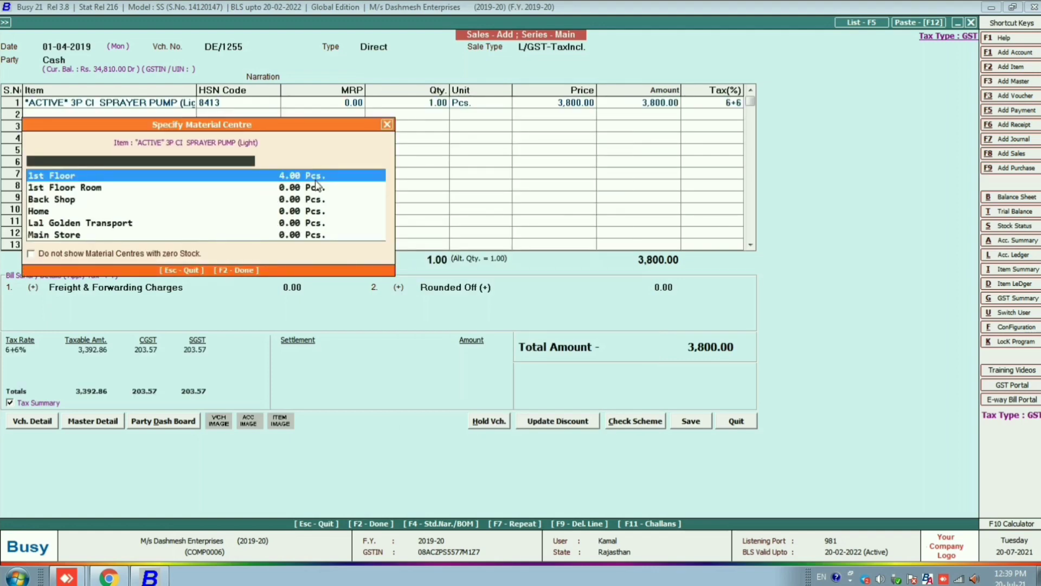
{"action": "key", "text": "Return"}
{"action": "key", "text": "Return"}
{"action": "key", "text": "Return"}
{"action": "type", "text": "4"}
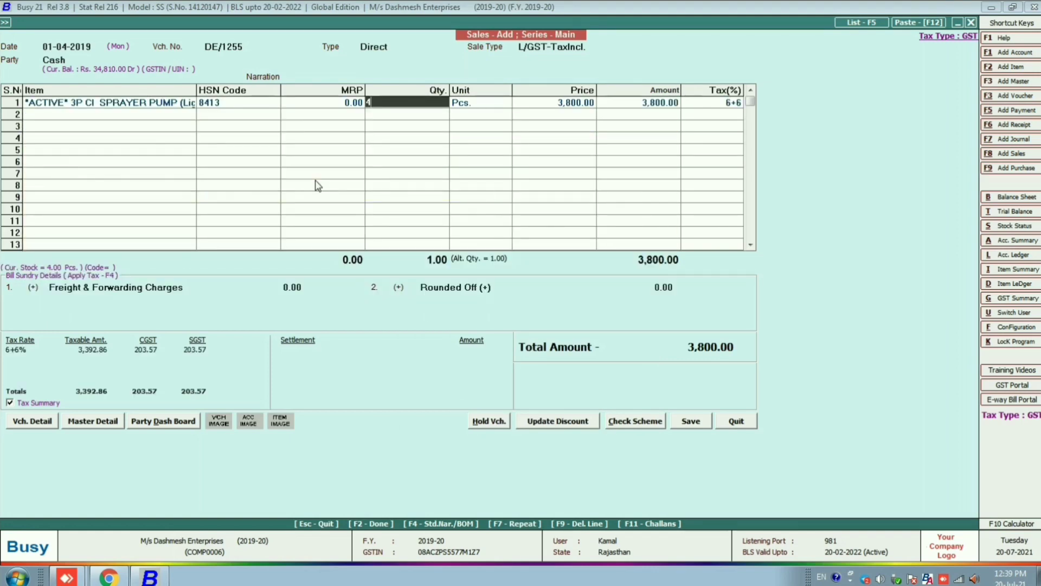
{"action": "key", "text": "Return"}
{"action": "key", "text": "Return"}
{"action": "key", "text": "Return"}
{"action": "key", "text": "Return"}
Add "ADICO" PUMPSET OIL 3.5 LTR as the second item with a quantity of 25.
{"action": "key", "text": "Down"}
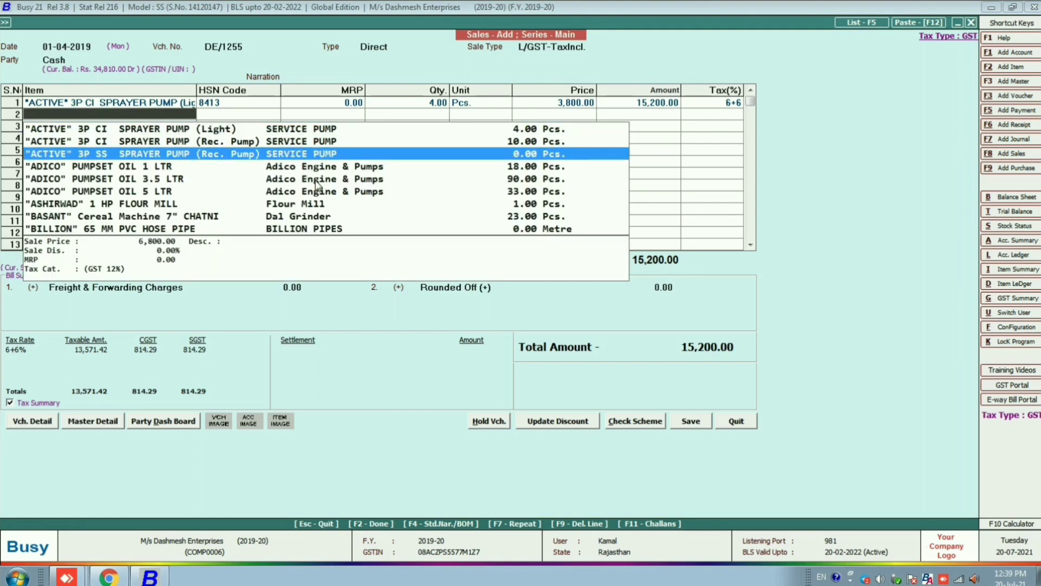
{"action": "key", "text": "Down"}
{"action": "key", "text": "Down"}
{"action": "key", "text": "Down"}
{"action": "key", "text": "Up"}
{"action": "key", "text": "Return"}
{"action": "key", "text": "Return"}
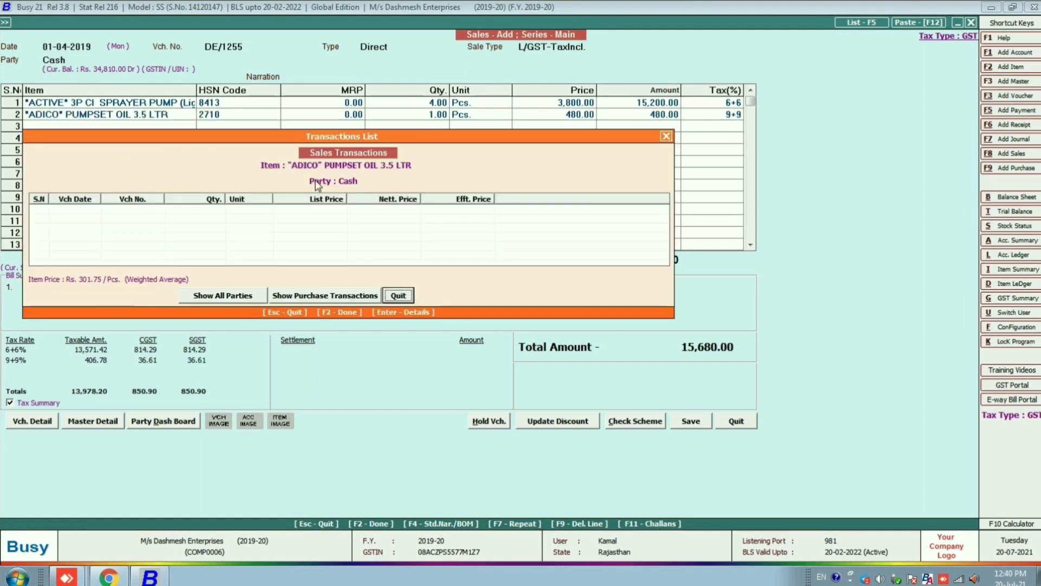
{"action": "key", "text": "Return"}
{"action": "key", "text": "Return"}
{"action": "type", "text": "25"}
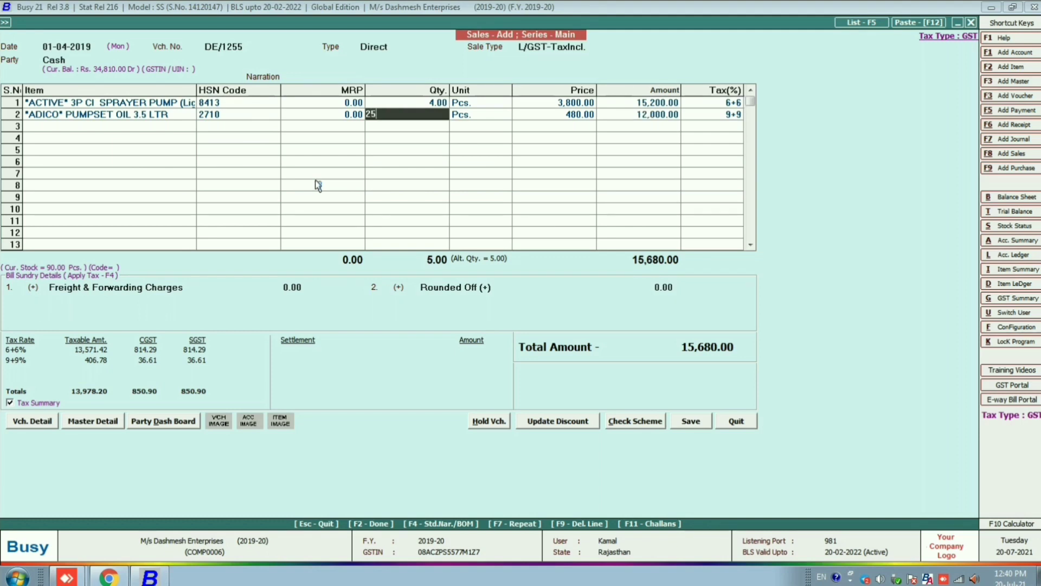
{"action": "key", "text": "Return"}
{"action": "key", "text": "Return"}
{"action": "key", "text": "Return"}
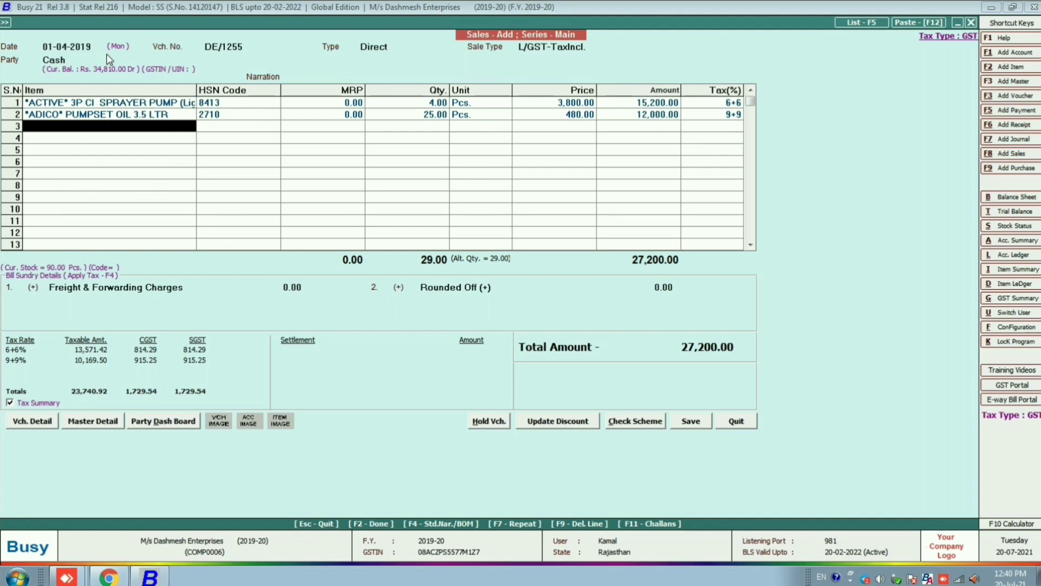
Quit the two-item sales voucher without saving and clear the workspace.
{"action": "left_click", "coordinate": [69, 59]}
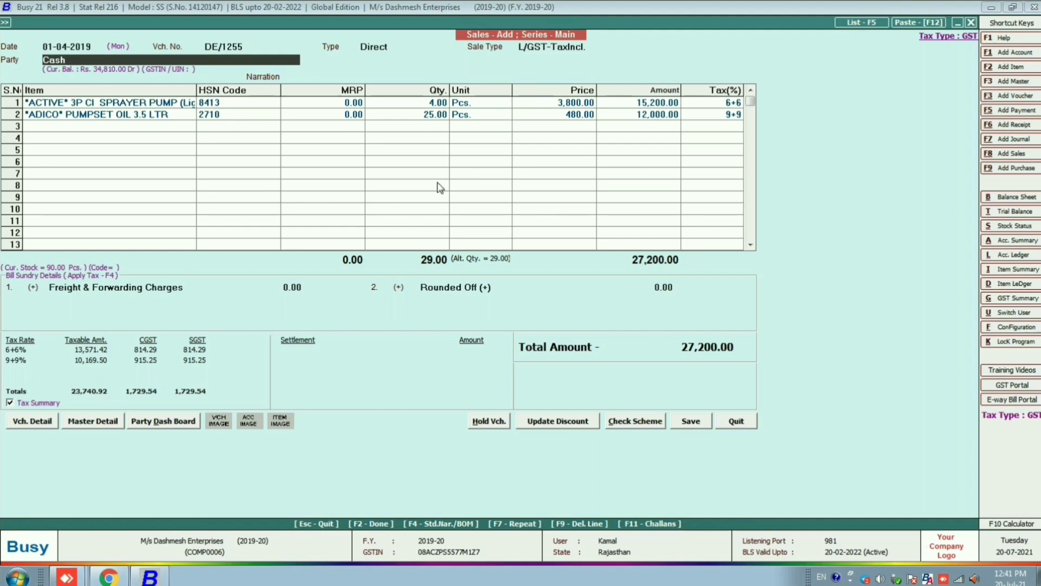
{"action": "key", "text": "Escape"}
{"action": "key", "text": "Escape"}
{"action": "key", "text": "Escape"}
{"action": "key", "text": "Escape"}
{"action": "key", "text": "Escape"}
{"action": "key", "text": "y"}
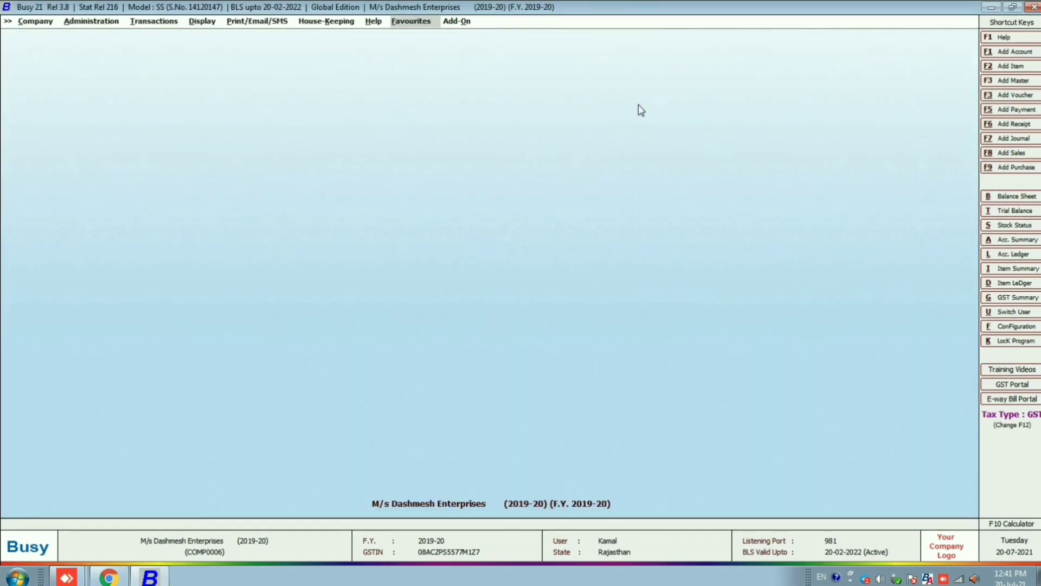
Open Voucher Series Configuration and select the Main series under Sales.
{"action": "left_click", "coordinate": [89, 25]}
{"action": "left_click", "coordinate": [93, 48]}
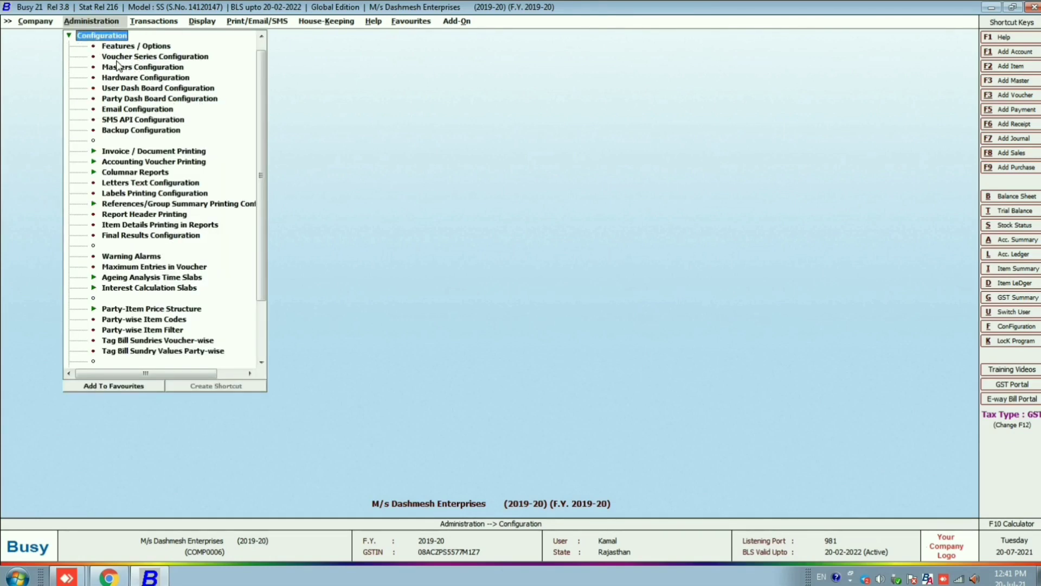
{"action": "double_click", "coordinate": [173, 57]}
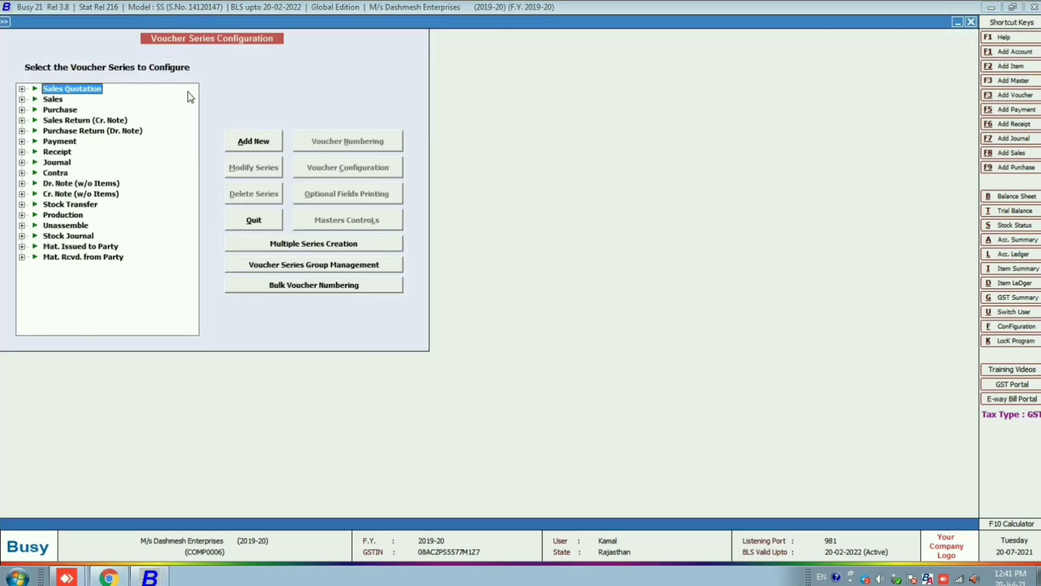
{"action": "left_click", "coordinate": [59, 102]}
{"action": "double_click", "coordinate": [59, 102]}
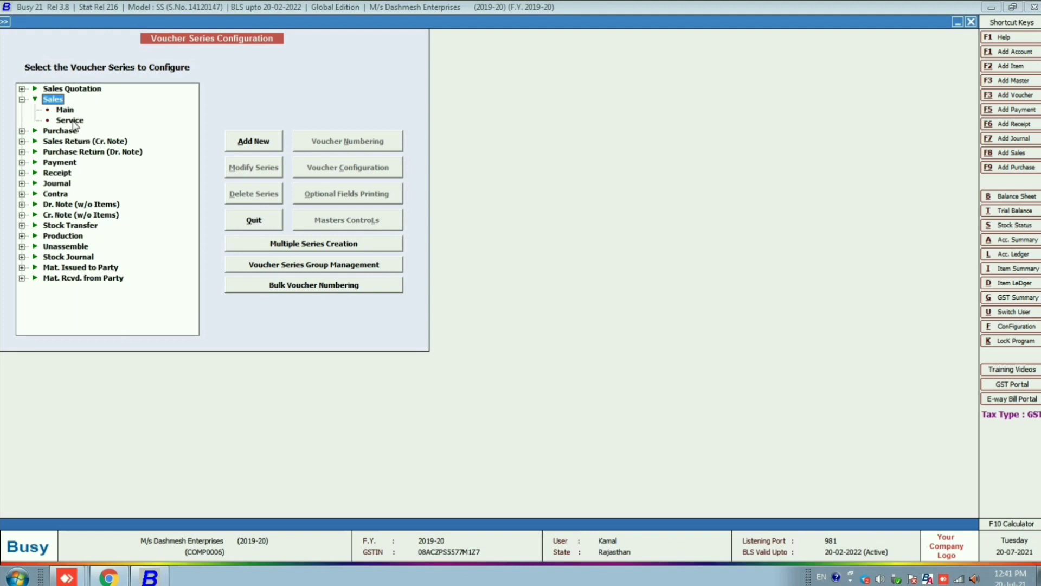
{"action": "left_click", "coordinate": [65, 110]}
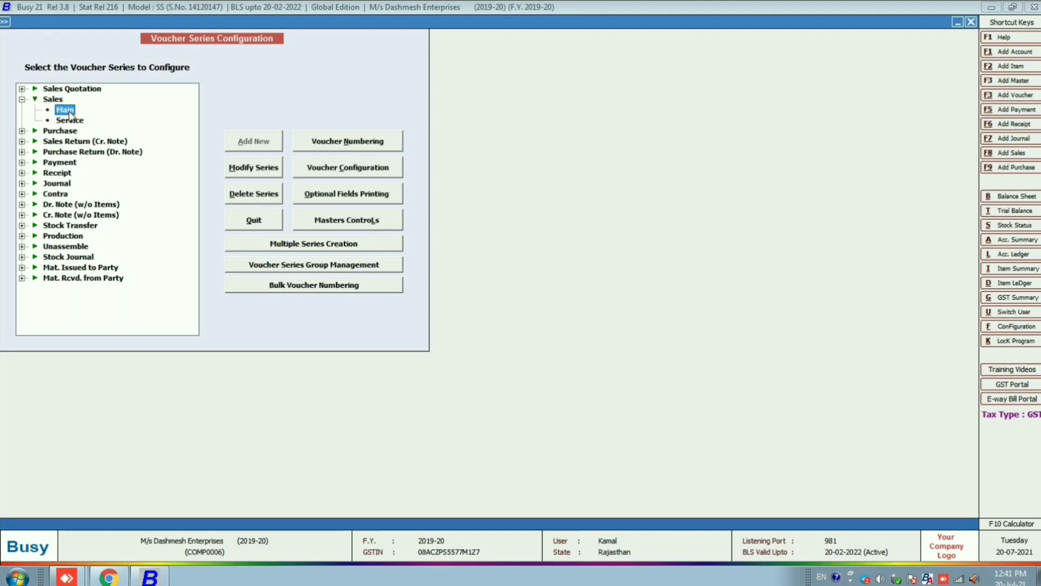
Open the advanced POS options for the Main sales series and set Show Item Alias/HSN to None.
{"action": "left_click", "coordinate": [343, 169]}
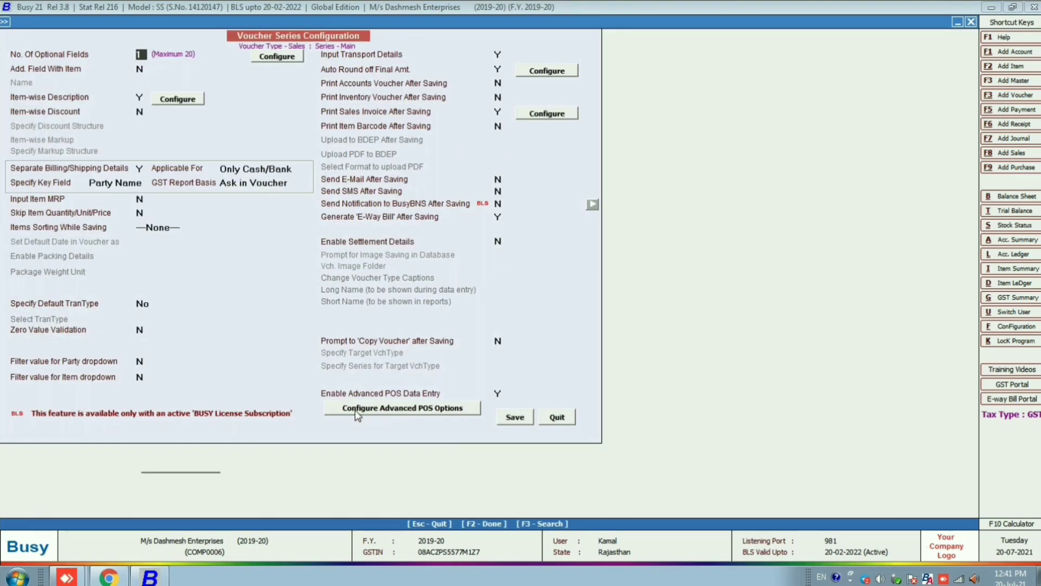
{"action": "left_click", "coordinate": [411, 415]}
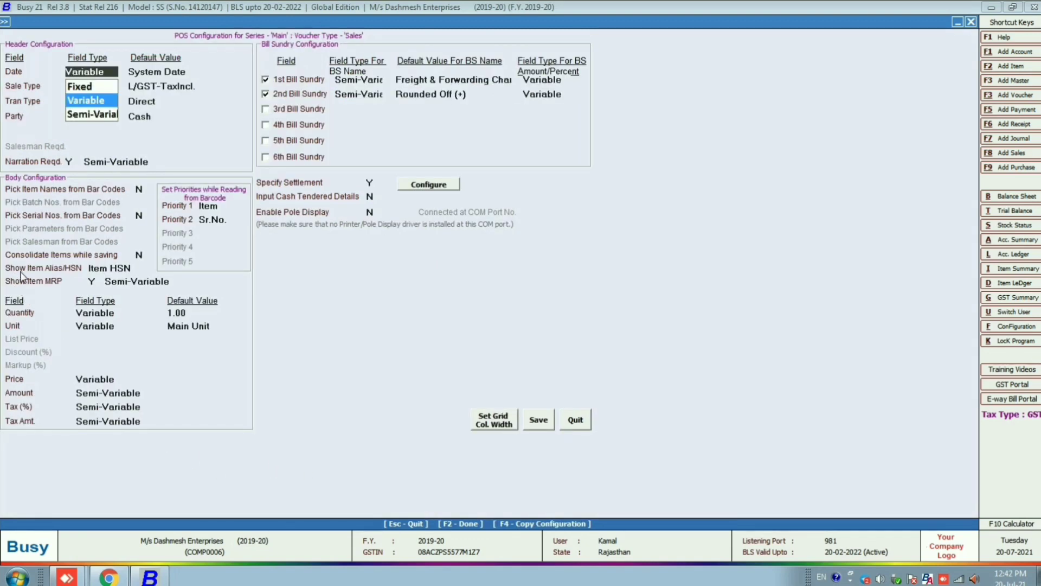
{"action": "left_click", "coordinate": [98, 268]}
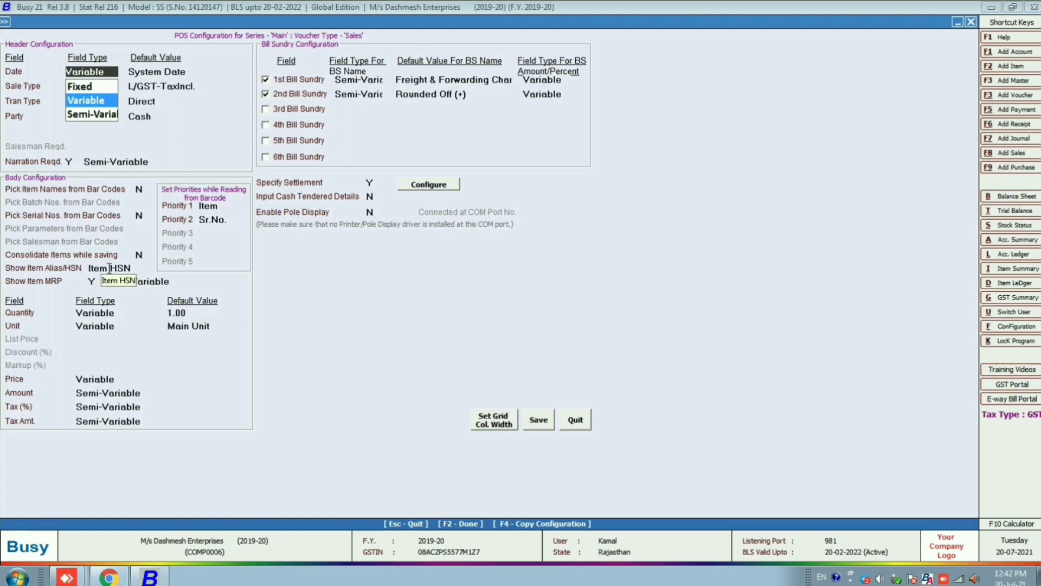
{"action": "left_click", "coordinate": [124, 283]}
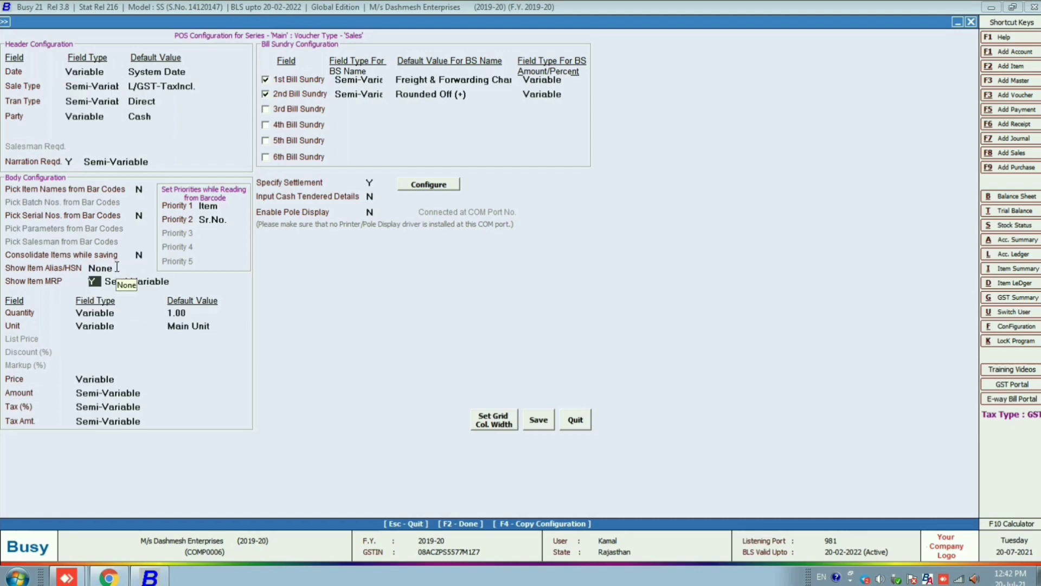
Set Show Item Alias/HSN to Item HSN for the Main sales series, save both configuration levels, and close the configuration.
{"action": "left_click", "coordinate": [118, 268]}
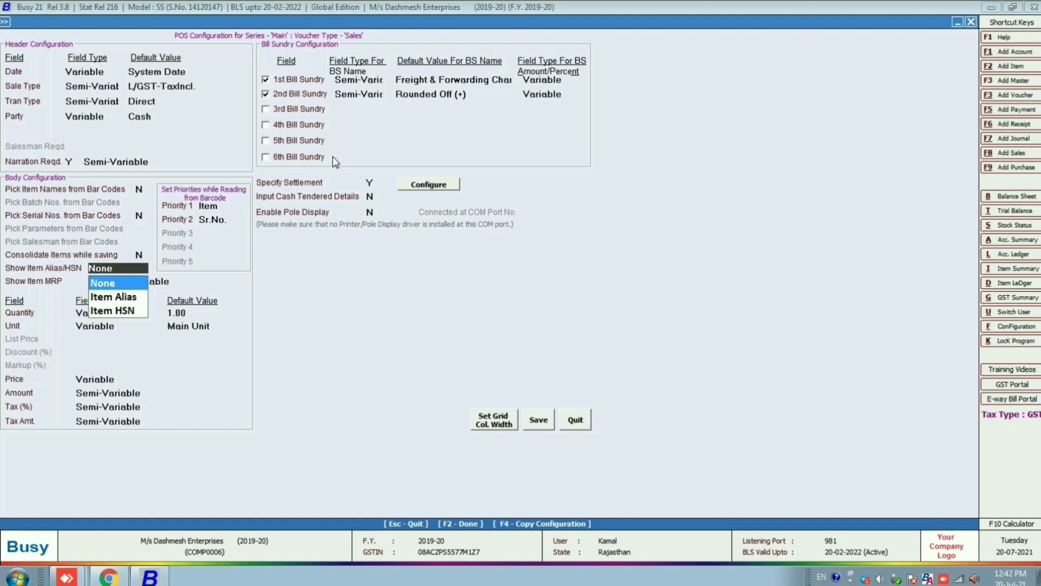
{"action": "key", "text": "Down"}
{"action": "key", "text": "Down"}
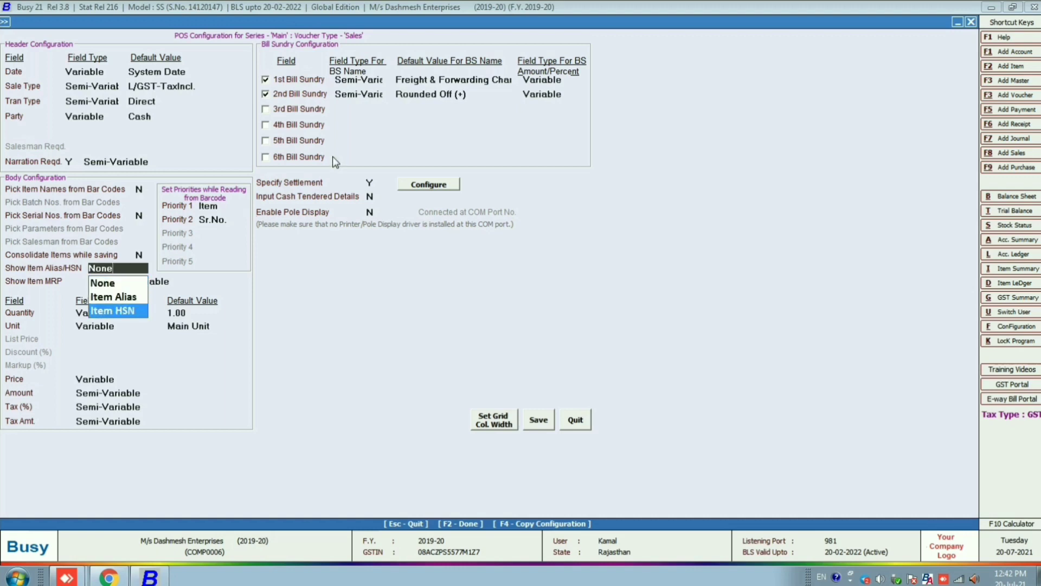
{"action": "key", "text": "Return"}
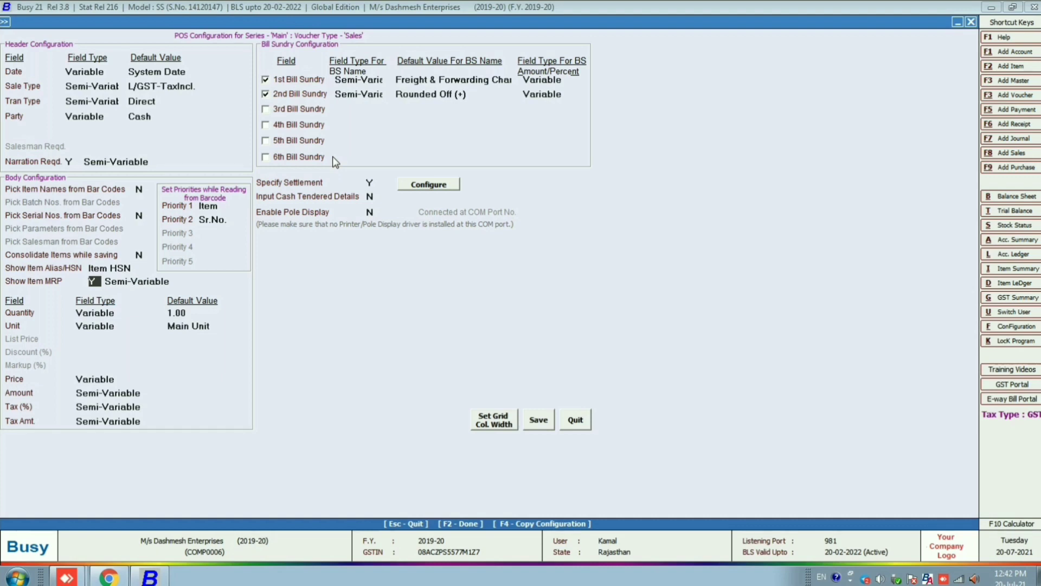
{"action": "left_click", "coordinate": [539, 420]}
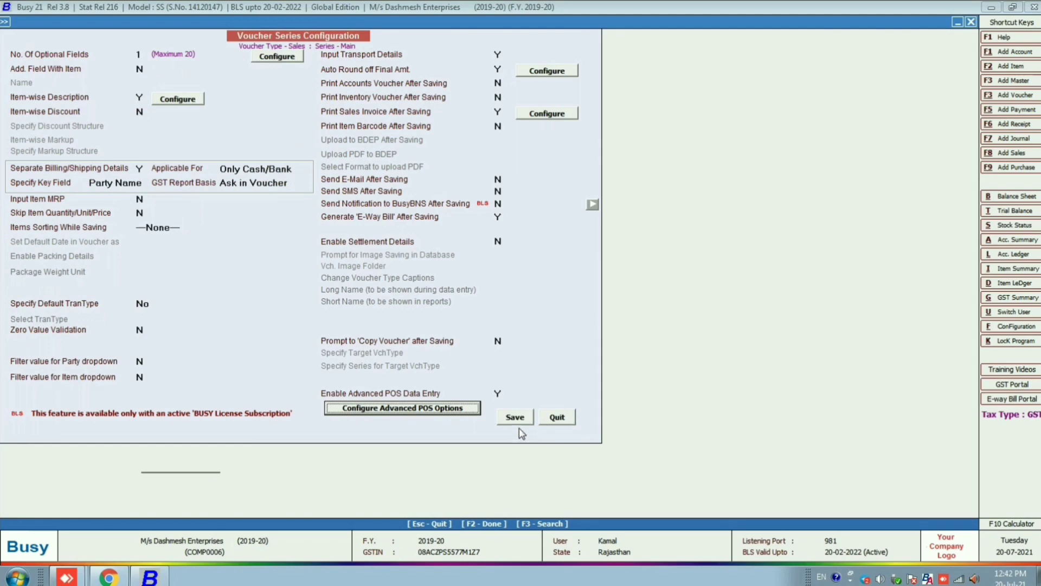
{"action": "left_click", "coordinate": [518, 419]}
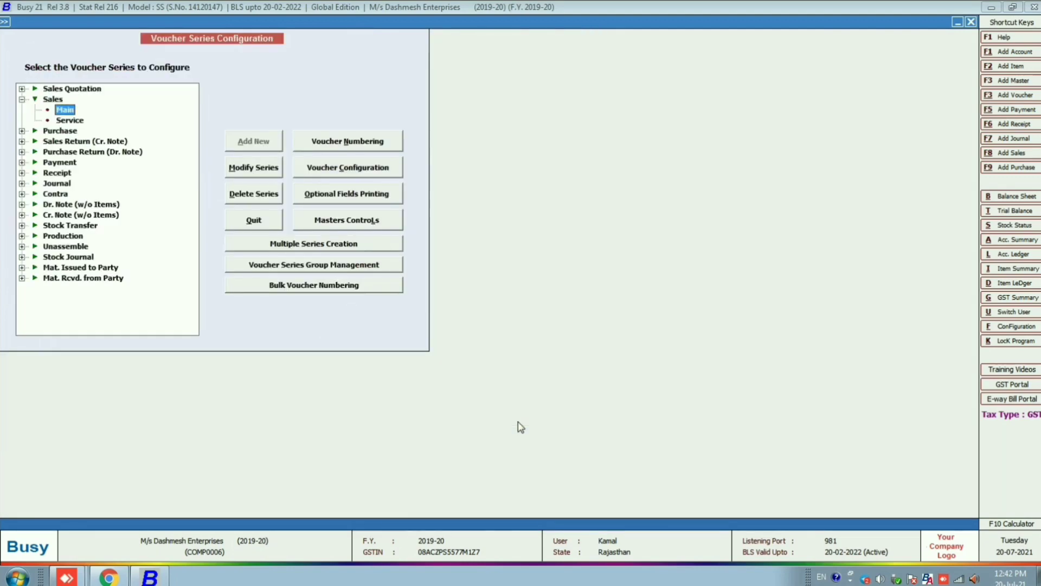
{"action": "key", "text": "Escape"}
{"action": "key", "text": "Escape"}
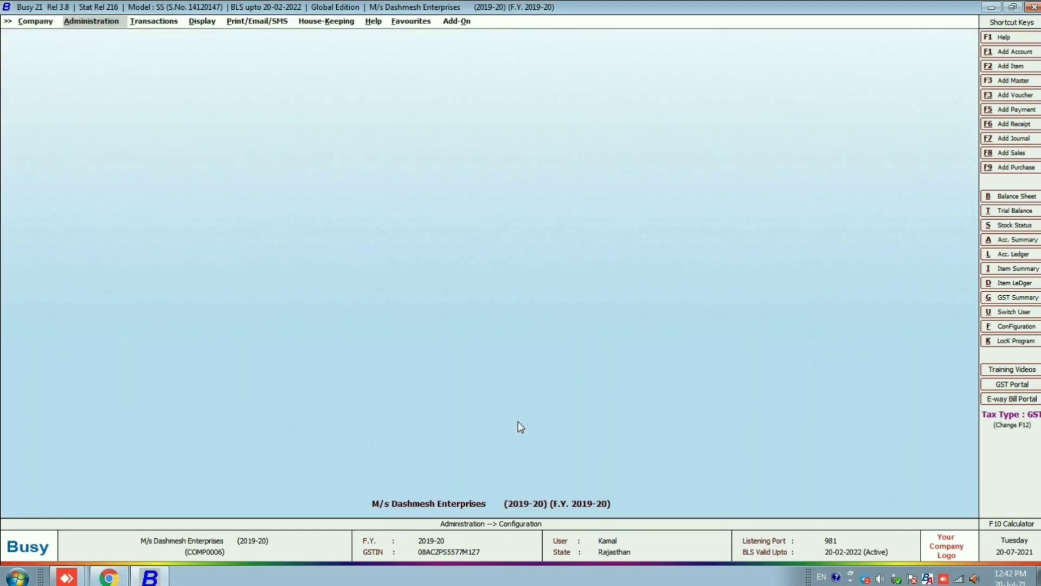
Start a Main series sales voucher for Cash, examine the item grid's columns, and quit it without saving.
{"action": "key", "text": "F8"}
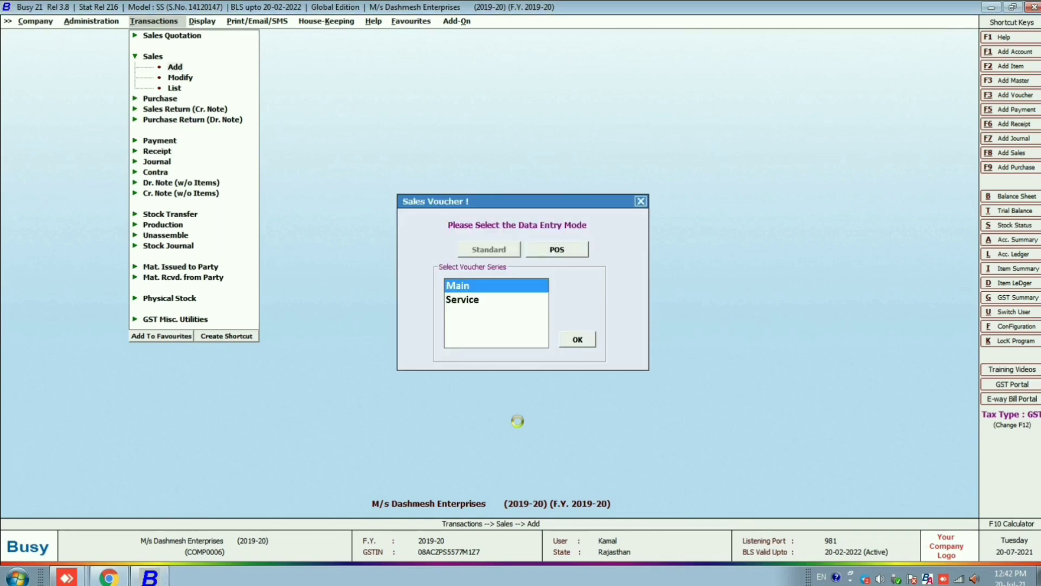
{"action": "key", "text": "Return"}
{"action": "key", "text": "Return"}
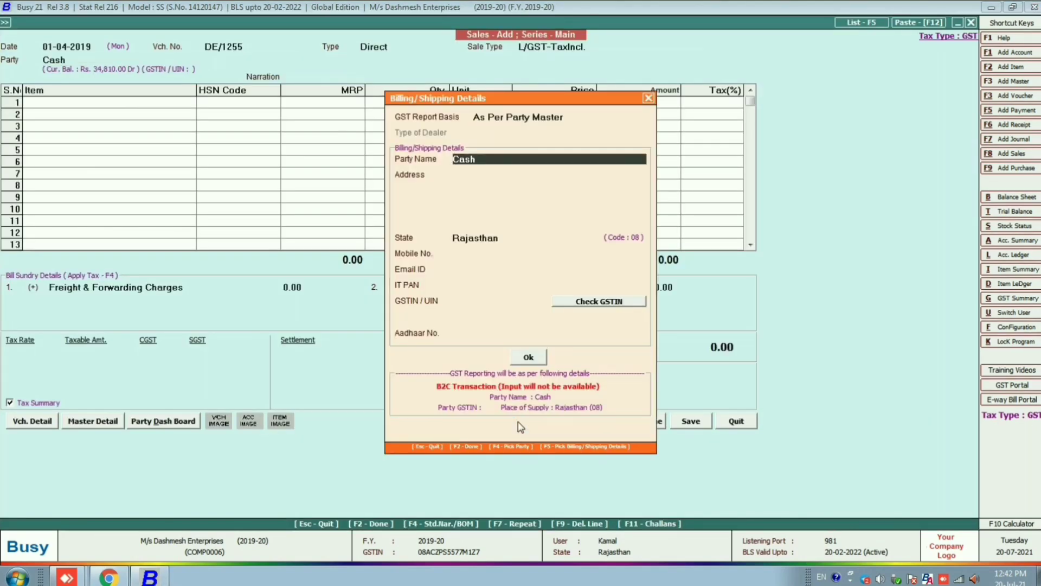
{"action": "key", "text": "F2"}
{"action": "key", "text": "Down"}
{"action": "key", "text": "Up"}
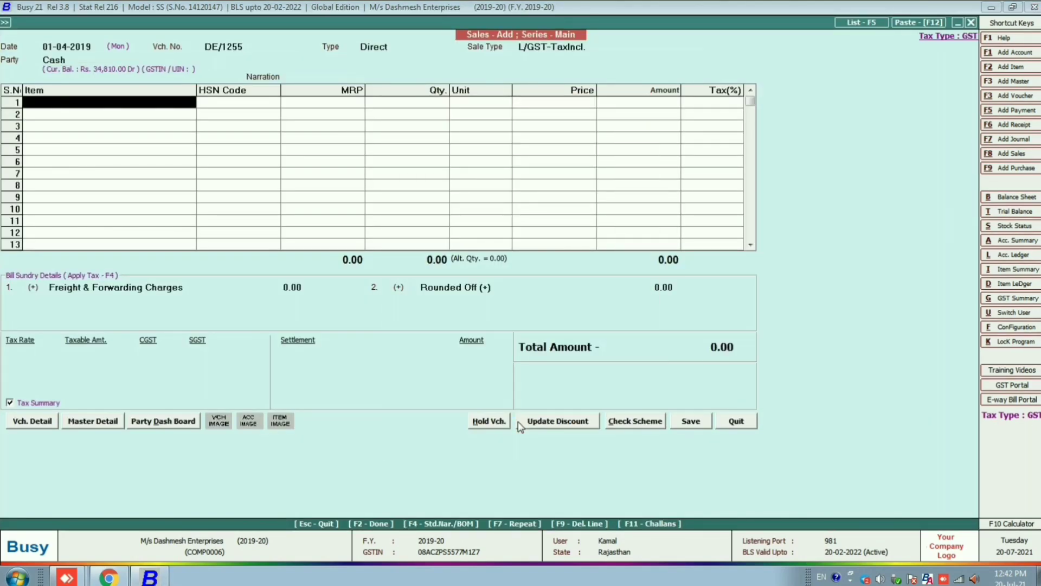
{"action": "key", "text": "Return"}
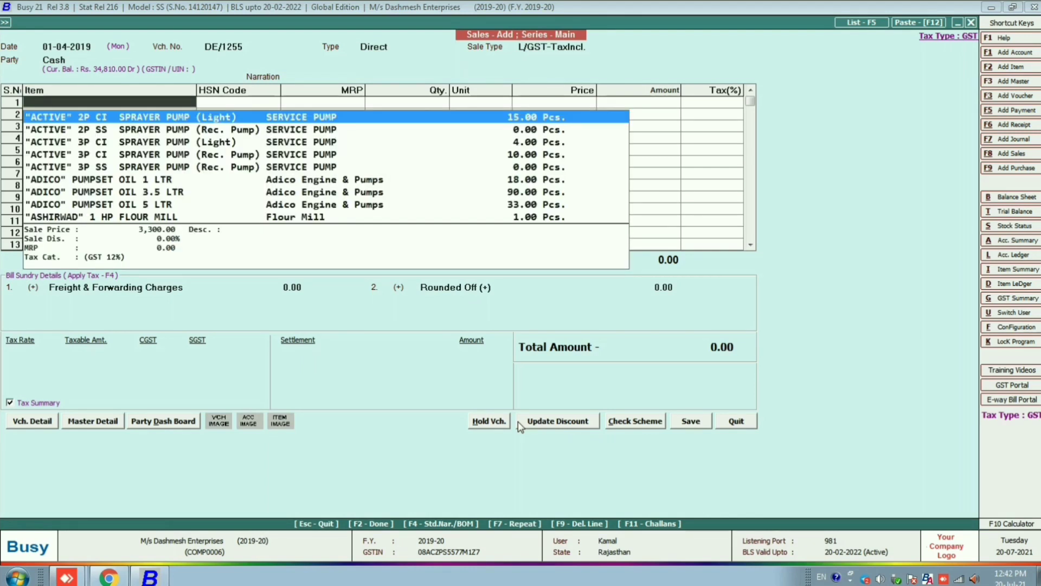
{"action": "key", "text": "Escape"}
{"action": "key", "text": "Escape"}
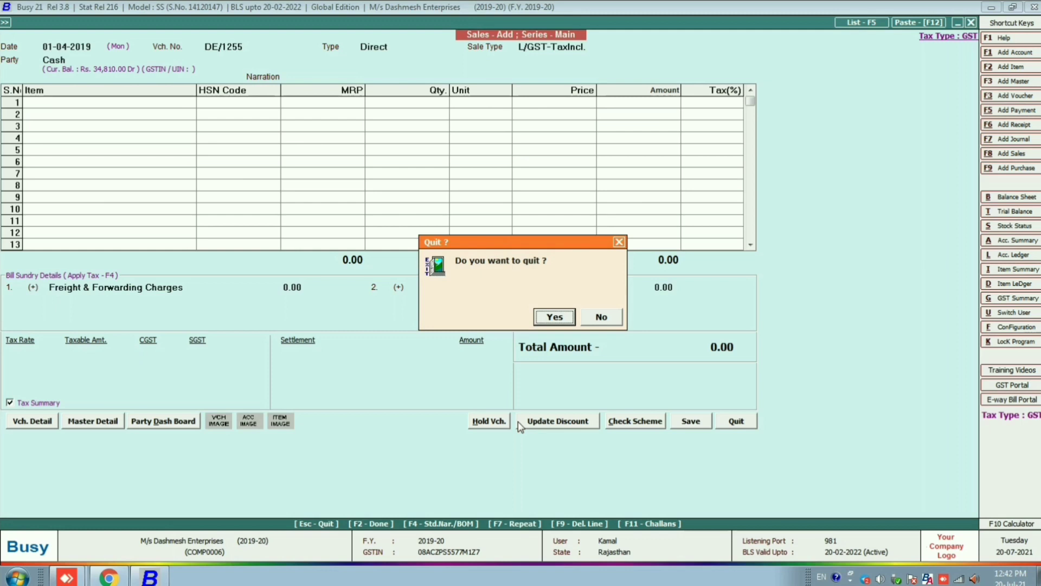
{"action": "key", "text": "Return"}
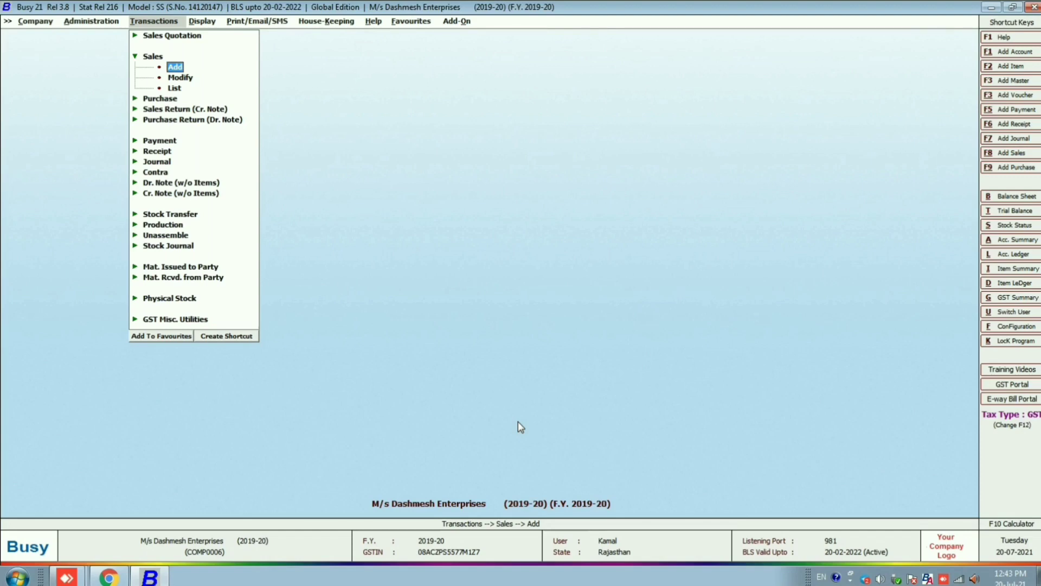
Start a Main series purchase voucher for 132 KV GSS MAHILA and examine the item grid's columns.
{"action": "key", "text": "Down"}
{"action": "key", "text": "Down"}
{"action": "key", "text": "Down"}
{"action": "key", "text": "Return"}
{"action": "key", "text": "Return"}
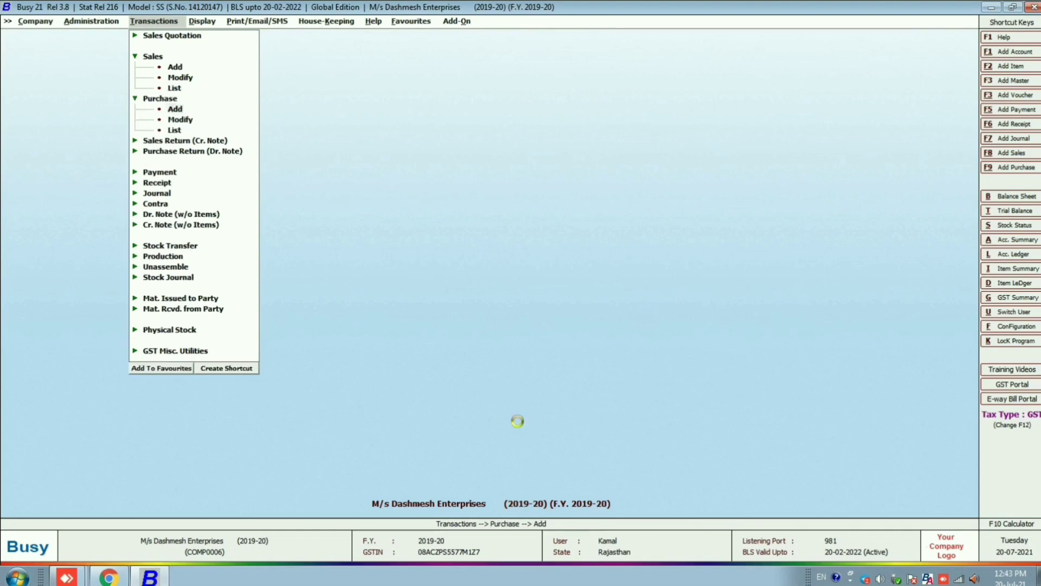
{"action": "key", "text": "Return"}
{"action": "key", "text": "Return"}
{"action": "key", "text": "Return"}
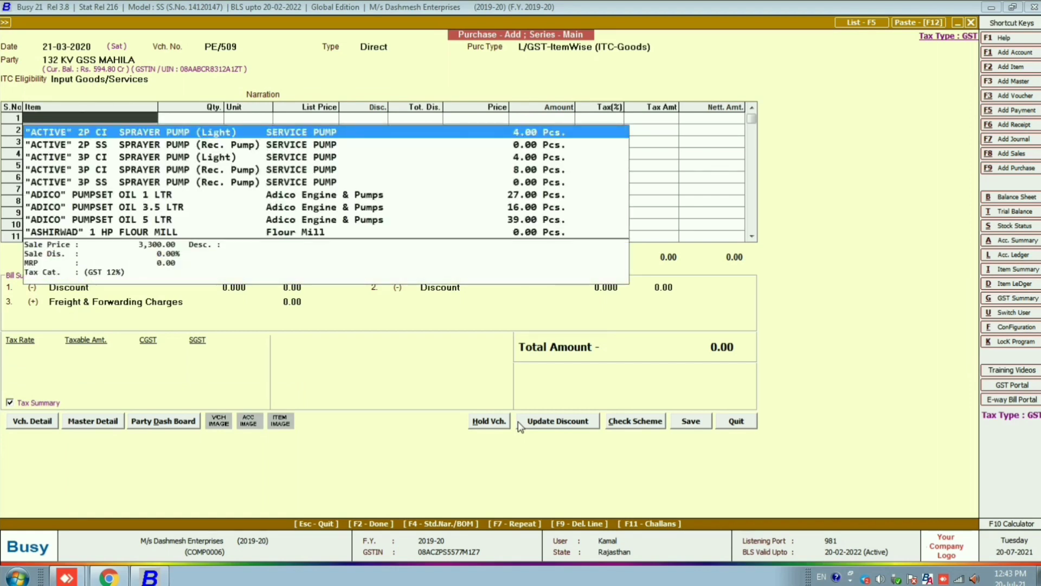
Quit the empty purchase voucher without saving and collapse the Purchase entries.
{"action": "key", "text": "Escape"}
{"action": "key", "text": "Escape"}
{"action": "key", "text": "Return"}
{"action": "key", "text": "Escape"}
{"action": "key", "text": "Escape"}
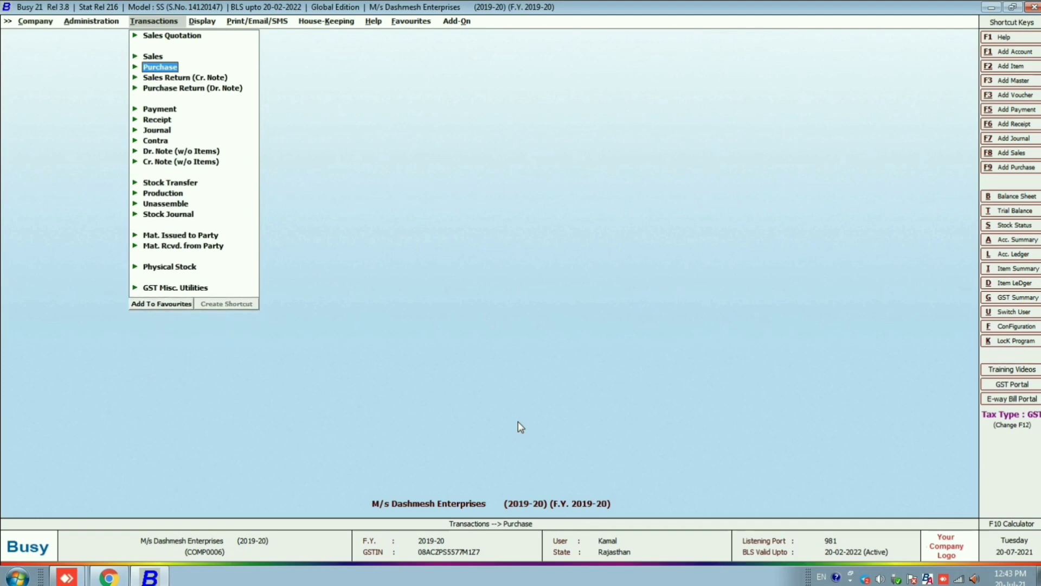
Open the advanced POS options in the voucher configuration of the Main purchase series.
{"action": "key", "text": "Left"}
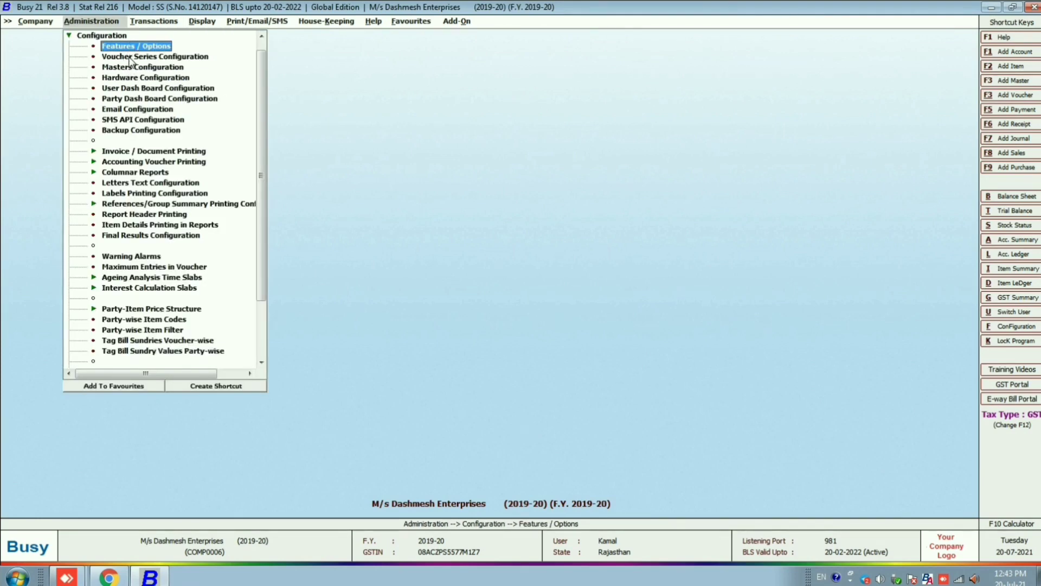
{"action": "left_click", "coordinate": [127, 57]}
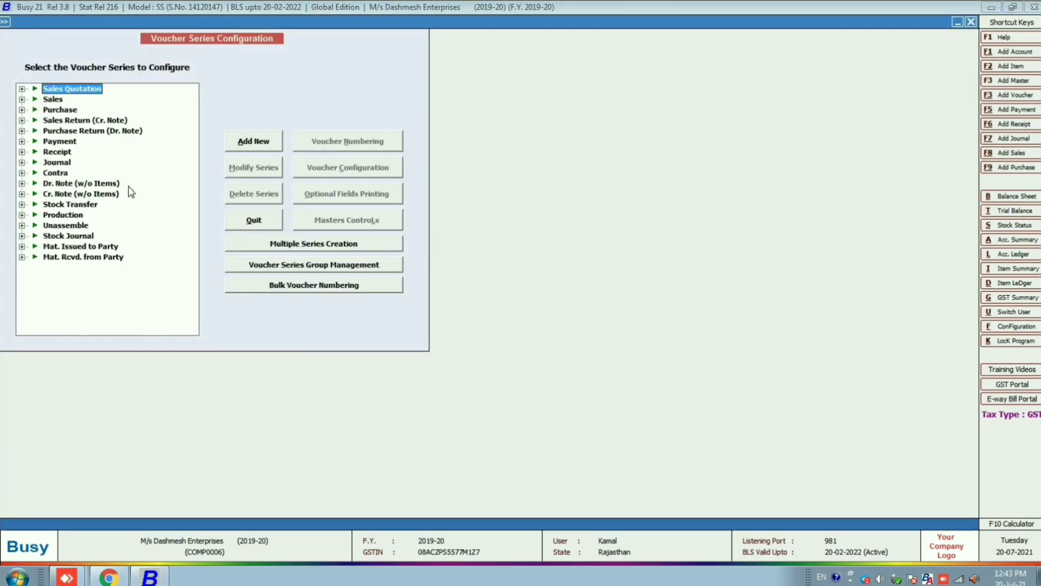
{"action": "double_click", "coordinate": [56, 111]}
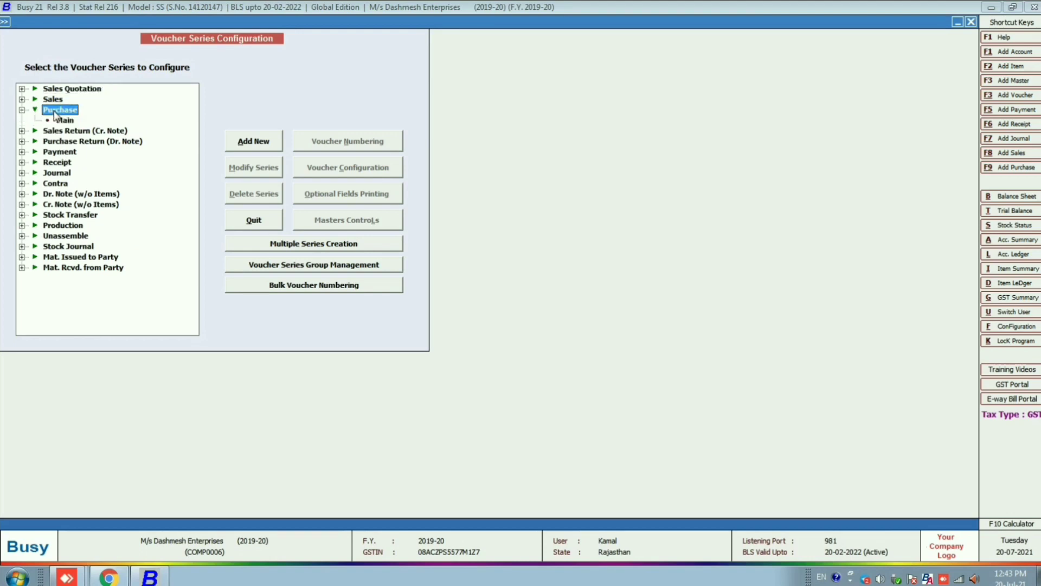
{"action": "left_click", "coordinate": [65, 121]}
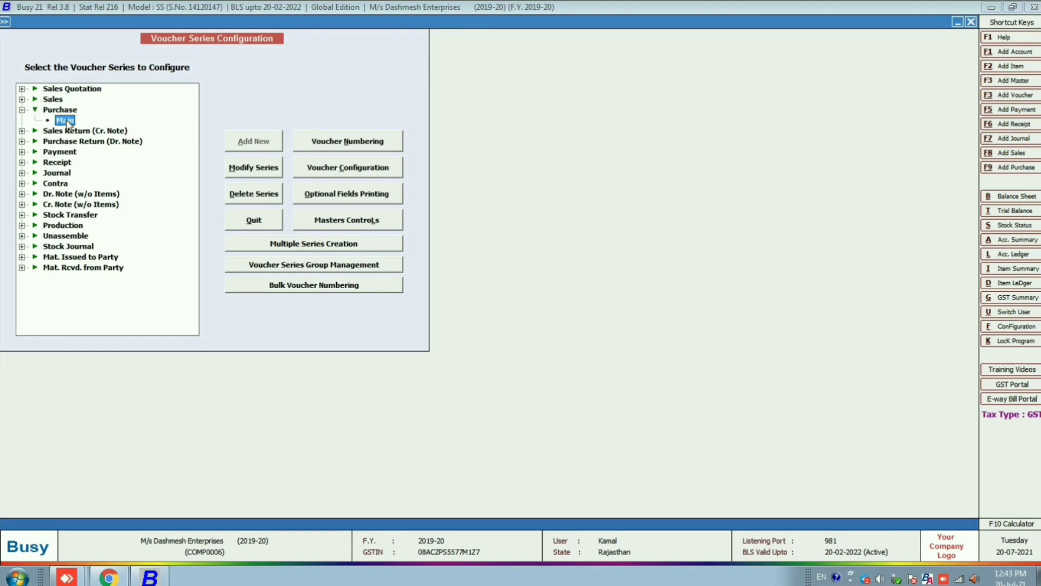
{"action": "left_click", "coordinate": [345, 168]}
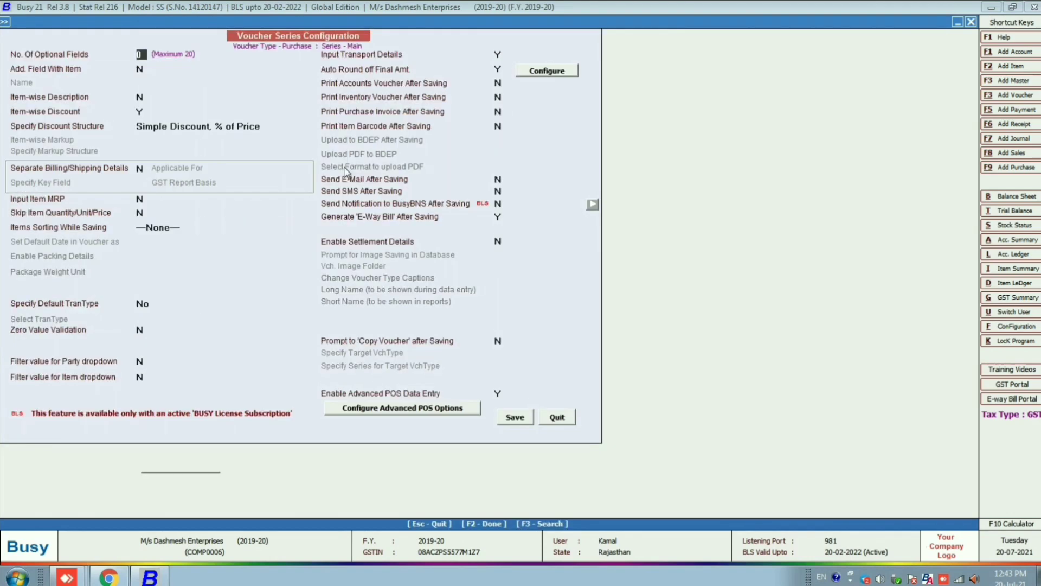
{"action": "left_click", "coordinate": [393, 412]}
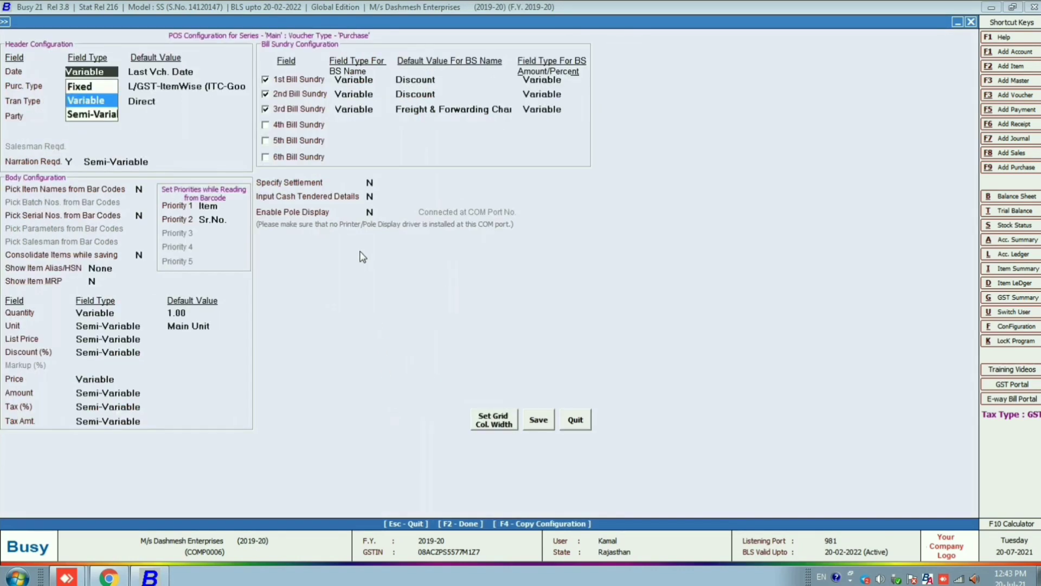
Set Show Item Alias/HSN to Item HSN for the Main purchase series, save both configuration levels, and close the configuration.
{"action": "left_click", "coordinate": [102, 267]}
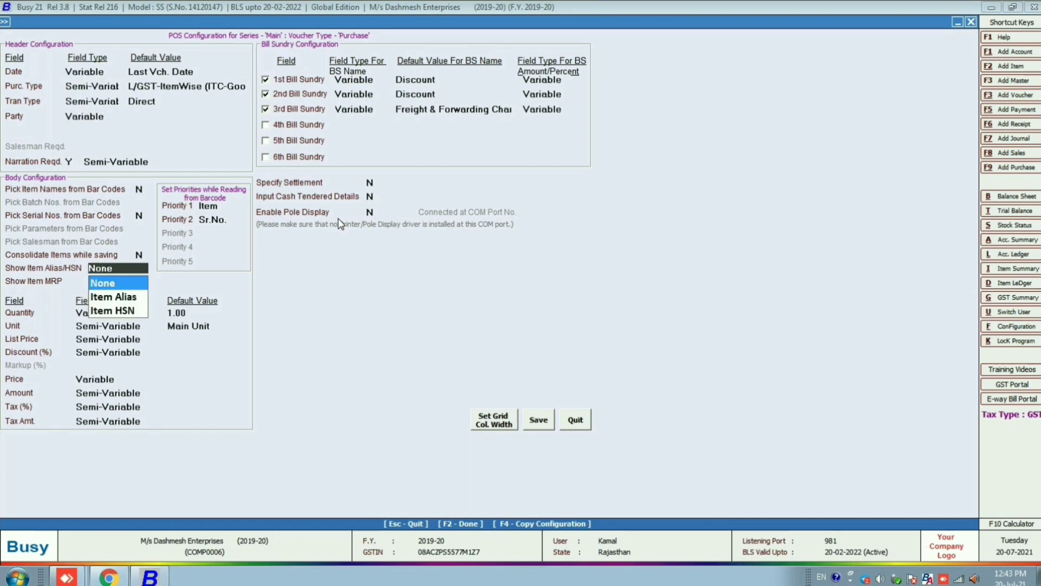
{"action": "key", "text": "Down"}
{"action": "key", "text": "Down"}
{"action": "key", "text": "Return"}
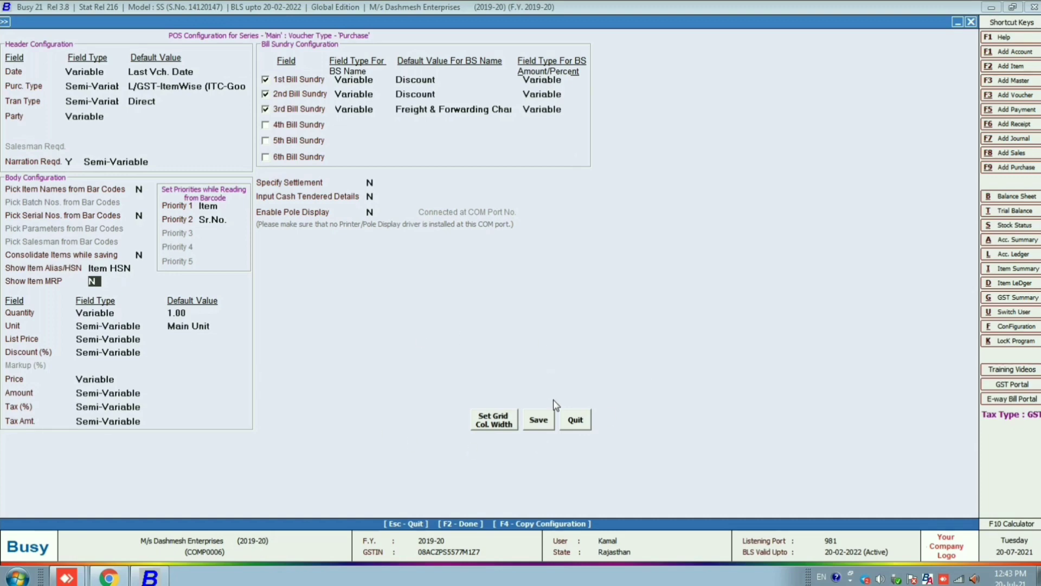
{"action": "left_click", "coordinate": [539, 419]}
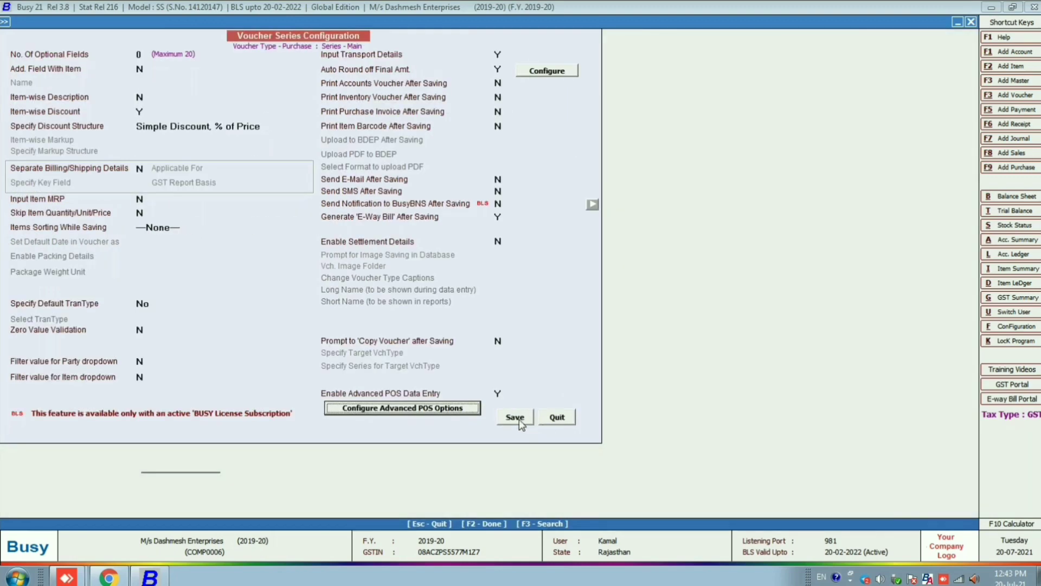
{"action": "left_click", "coordinate": [516, 418]}
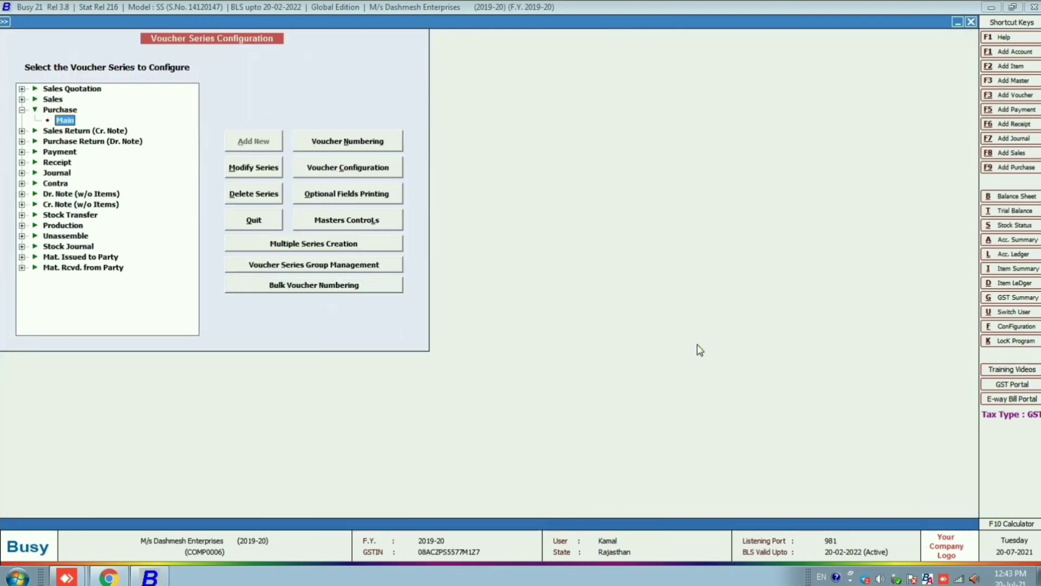
{"action": "key", "text": "Escape"}
{"action": "key", "text": "Escape"}
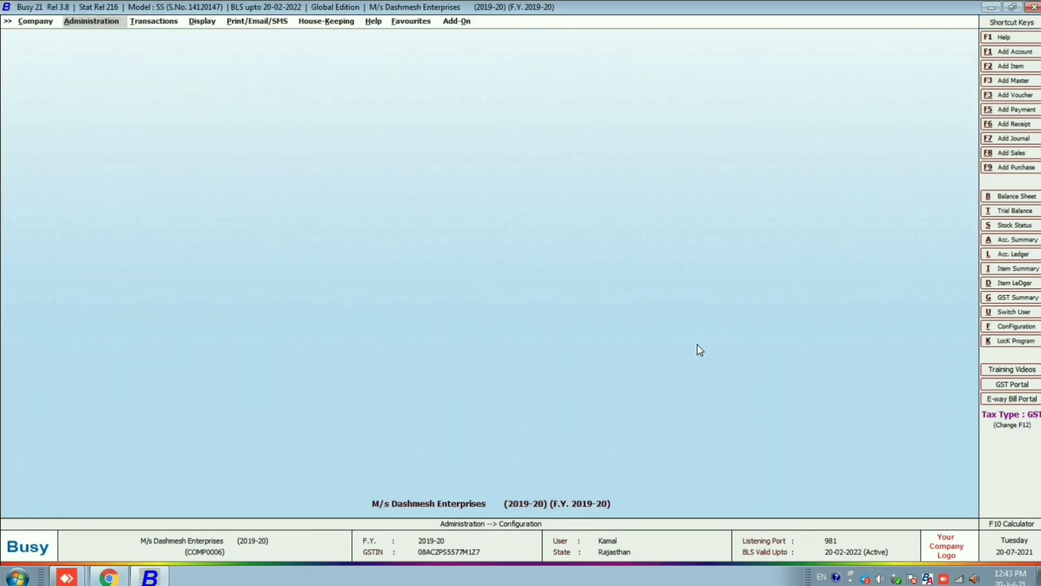
Start a new Main series purchase voucher with 132 KV GSS MAHILA as the party and list the items for the first row.
{"action": "key", "text": "Right"}
{"action": "key", "text": "Return"}
{"action": "key", "text": "Return"}
{"action": "key", "text": "Return"}
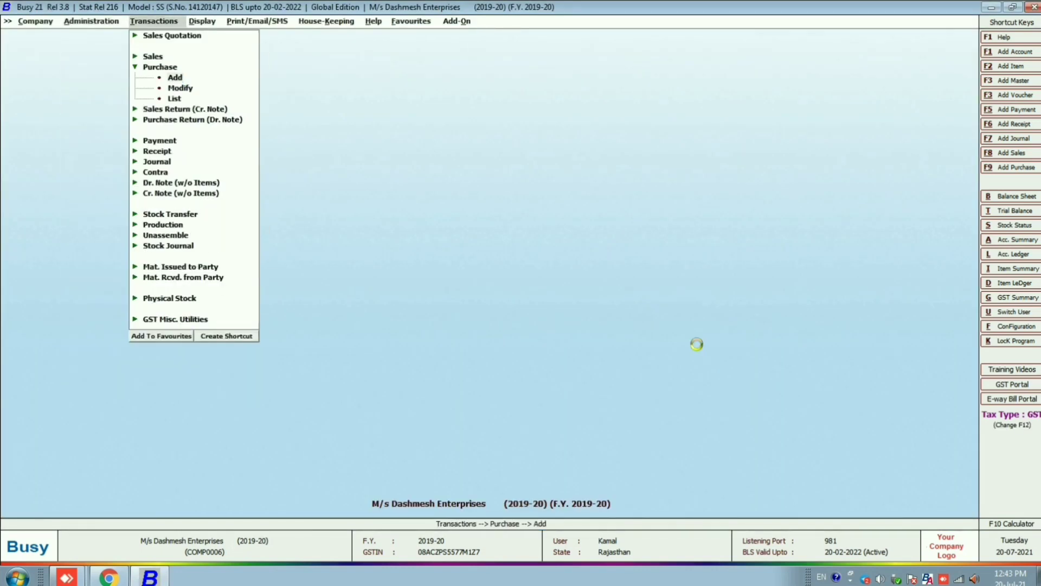
{"action": "key", "text": "Return"}
{"action": "key", "text": "Return"}
{"action": "key", "text": "Return"}
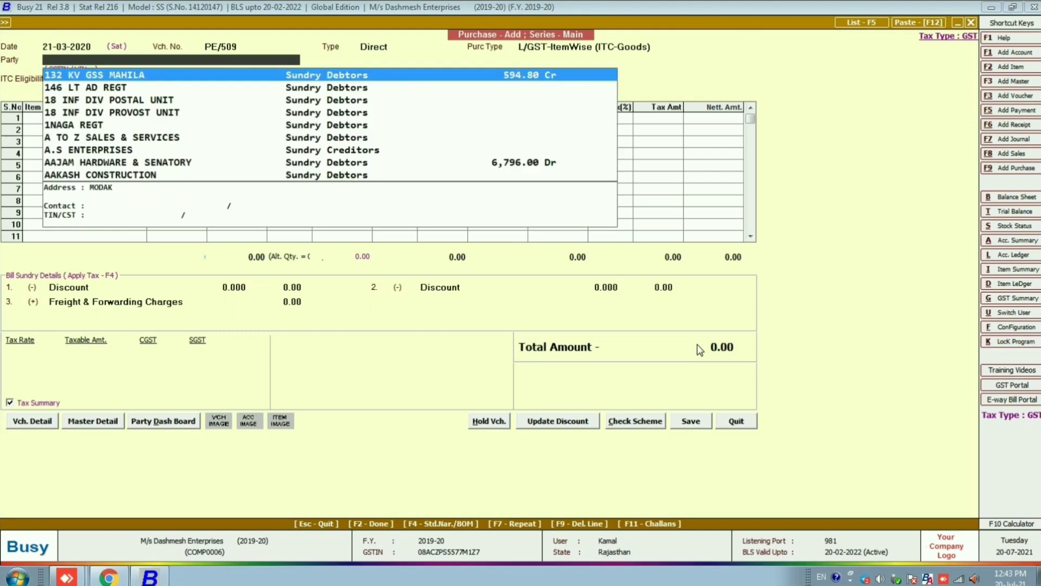
{"action": "key", "text": "Return"}
{"action": "key", "text": "Escape"}
{"action": "key", "text": "Return"}
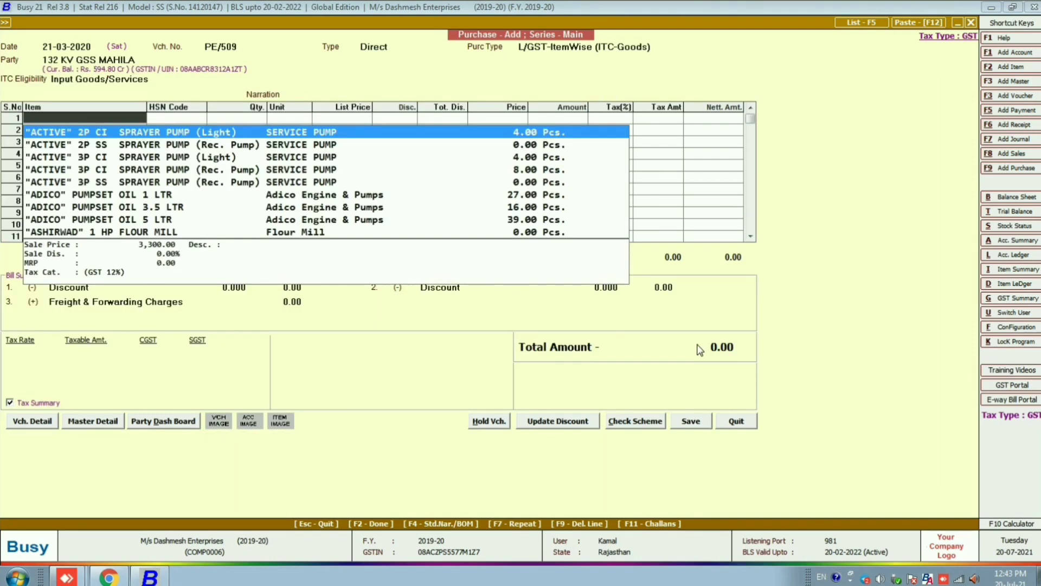
Add "ADICO" PUMPSET OIL 1 LTR from the 1st Floor material centre with a quantity of 10.
{"action": "key", "text": "Down"}
{"action": "key", "text": "Down"}
{"action": "key", "text": "Down"}
{"action": "key", "text": "Down"}
{"action": "key", "text": "Down"}
{"action": "key", "text": "Return"}
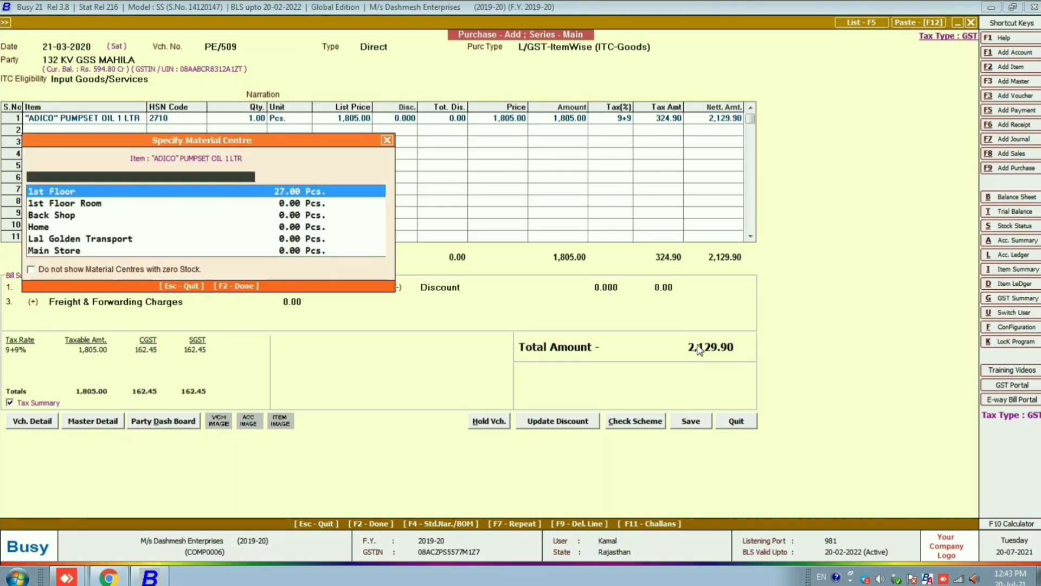
{"action": "key", "text": "Return"}
{"action": "key", "text": "Escape"}
{"action": "type", "text": "10"}
{"action": "key", "text": "Return"}
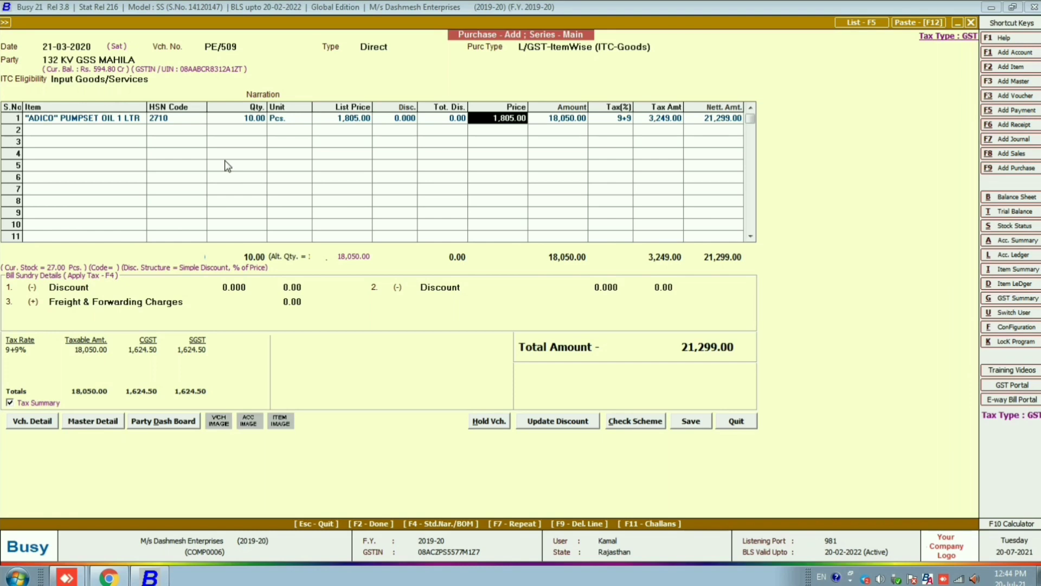
Quit the new purchase voucher without saving it.
{"action": "key", "text": "Escape"}
{"action": "key", "text": "Escape"}
{"action": "key", "text": "Escape"}
{"action": "key", "text": "Escape"}
{"action": "key", "text": "Escape"}
{"action": "key", "text": "Left"}
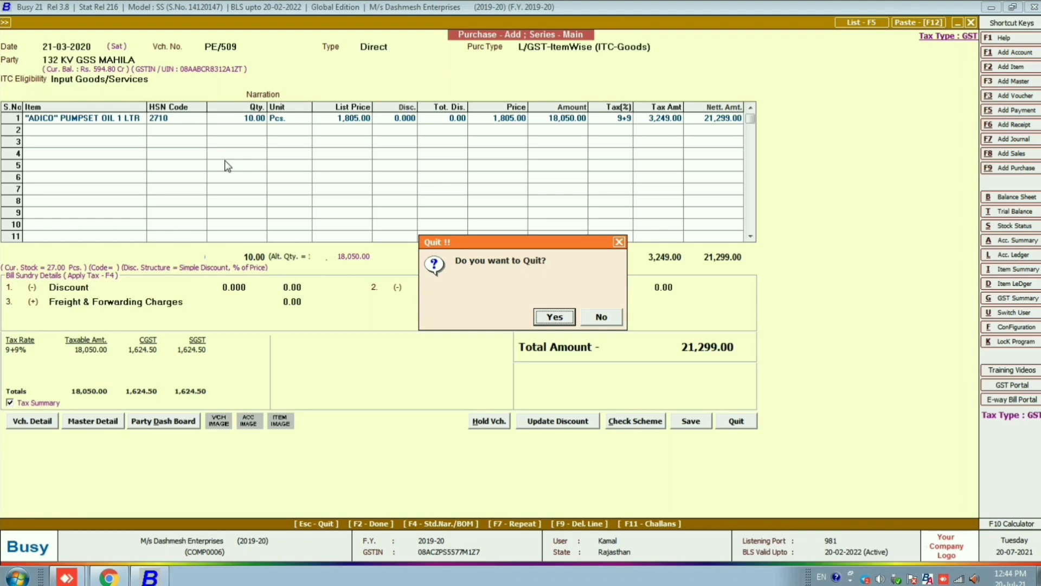
{"action": "key", "text": "Return"}
Open the Warning Alarms configuration, check the Blank HSN in Item master setting, and save the configuration.
{"action": "key", "text": "Left"}
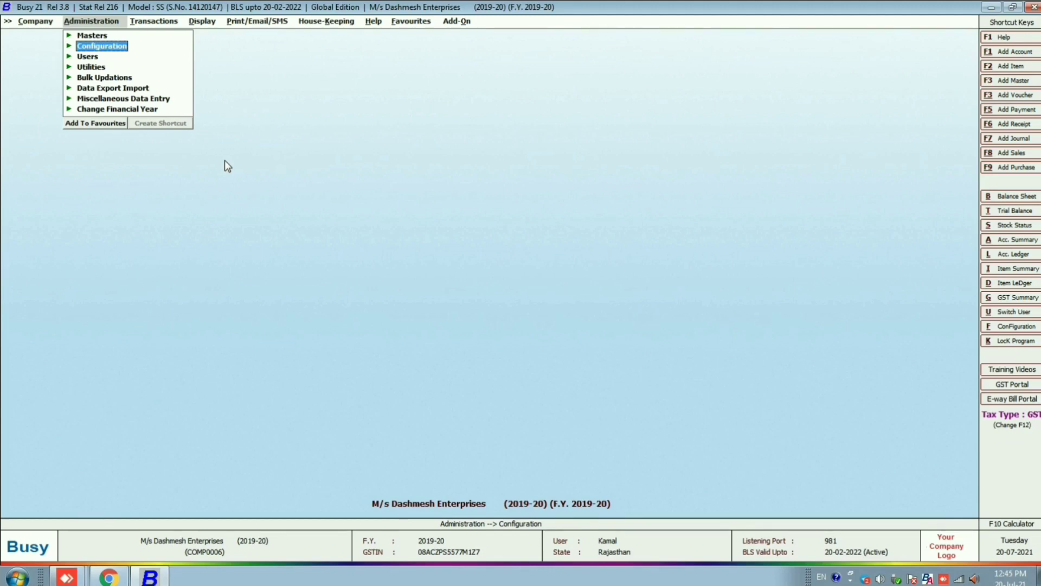
{"action": "left_click", "coordinate": [100, 46]}
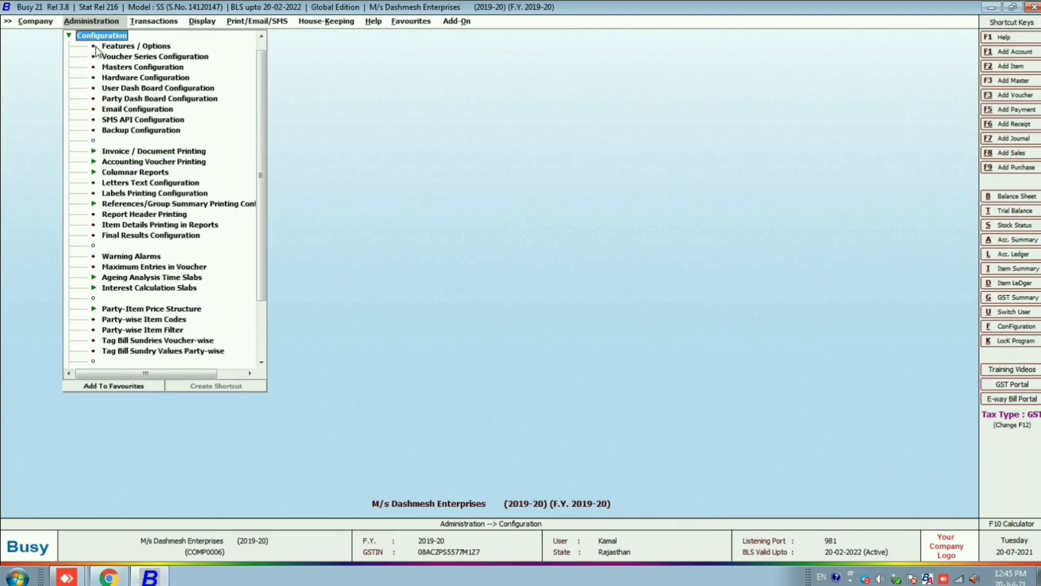
{"action": "left_click", "coordinate": [130, 257]}
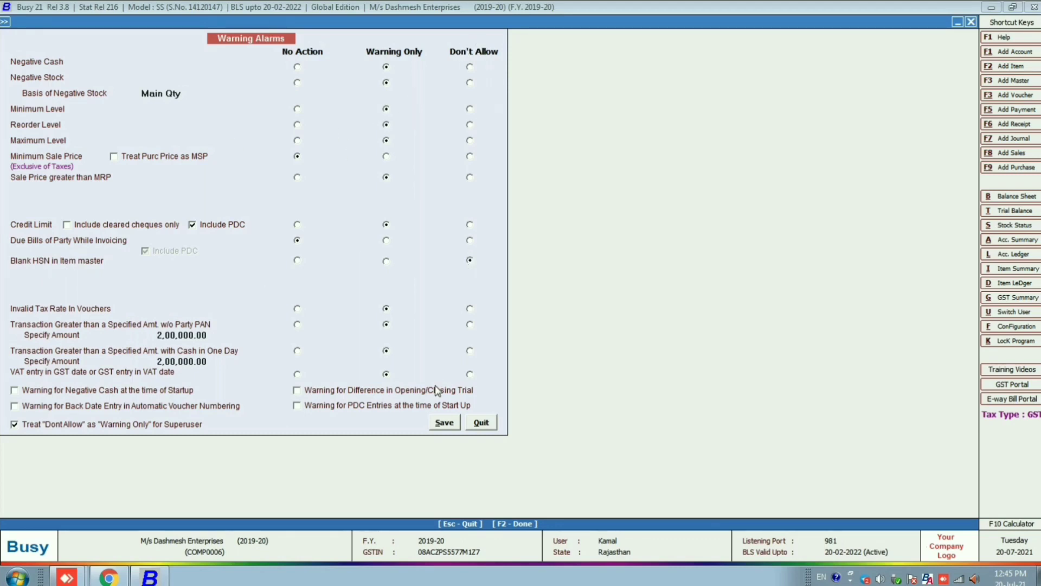
{"action": "left_click", "coordinate": [442, 428]}
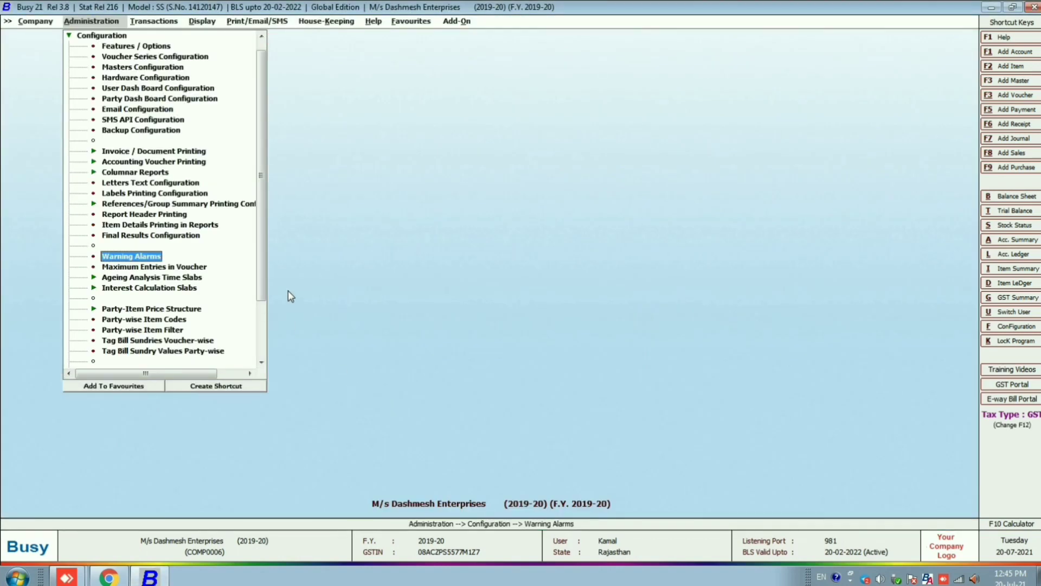
Leave the configuration options and expand the Item options of the Administration masters.
{"action": "key", "text": "Escape"}
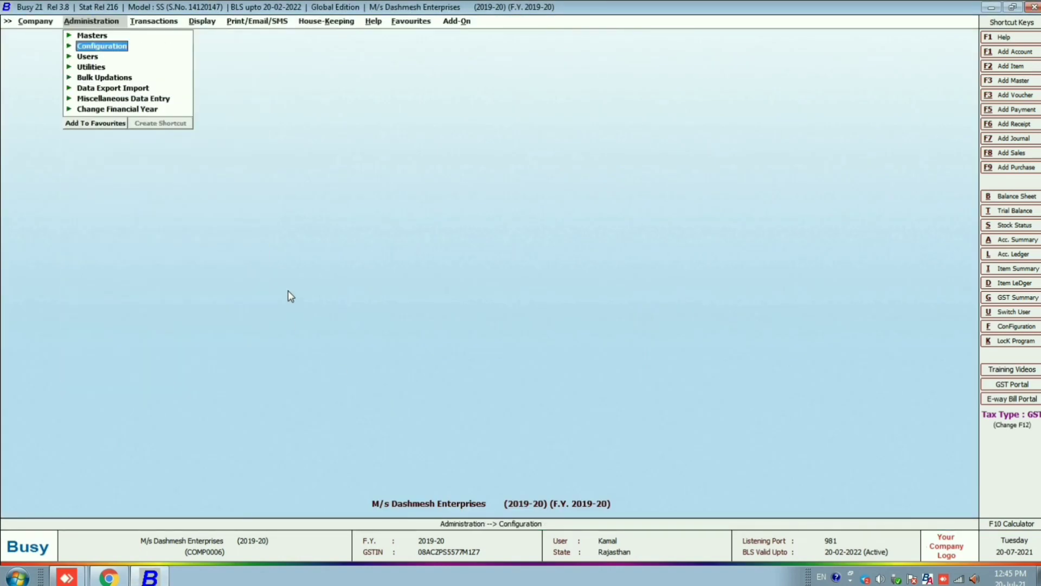
{"action": "key", "text": "Up"}
{"action": "key", "text": "Return"}
{"action": "key", "text": "Down"}
{"action": "key", "text": "Down"}
{"action": "key", "text": "Down"}
{"action": "key", "text": "Down"}
{"action": "key", "text": "Return"}
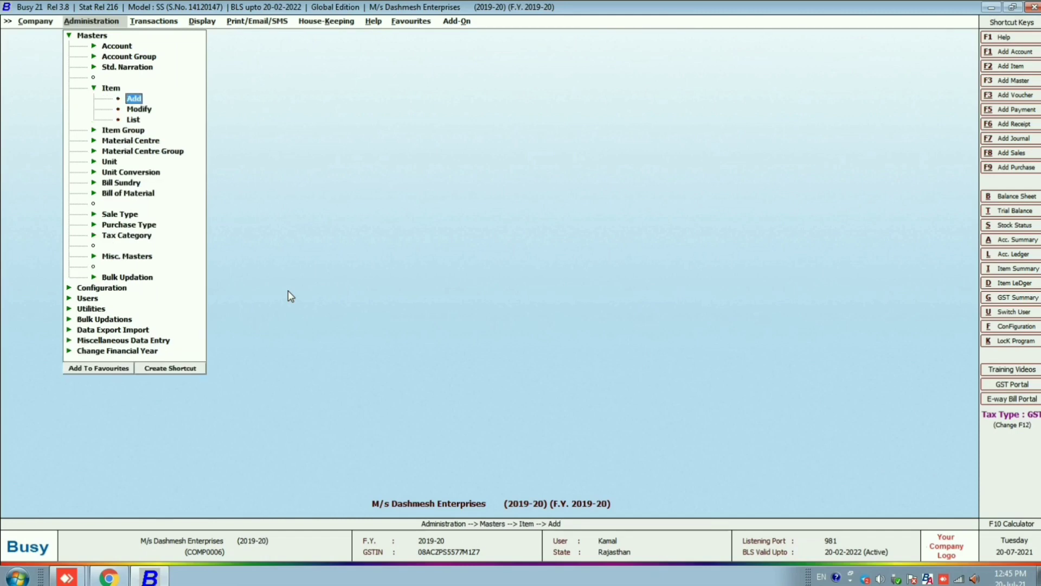
{"action": "key", "text": "Down"}
{"action": "key", "text": "Return"}
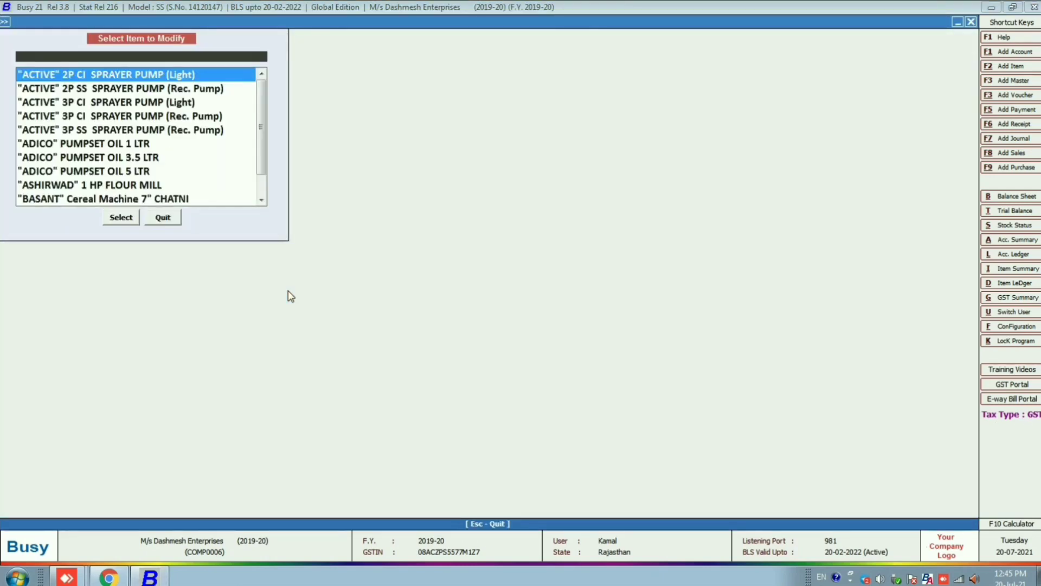
{"action": "key", "text": "Escape"}
{"action": "key", "text": "Up"}
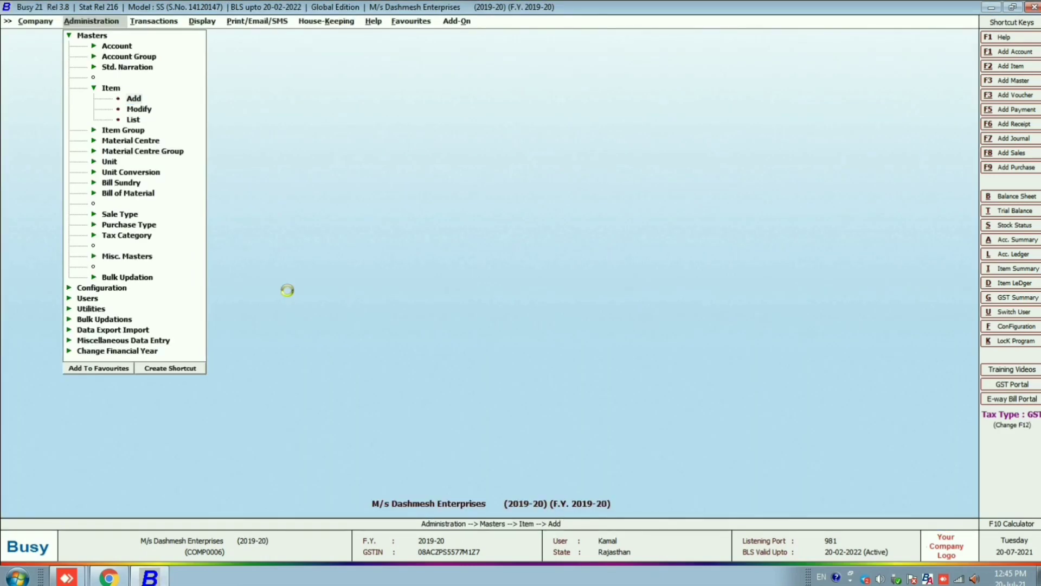
Start a new item master named Kk in the General group, with Kk as its print name.
{"action": "key", "text": "Return"}
{"action": "type", "text": "kk"}
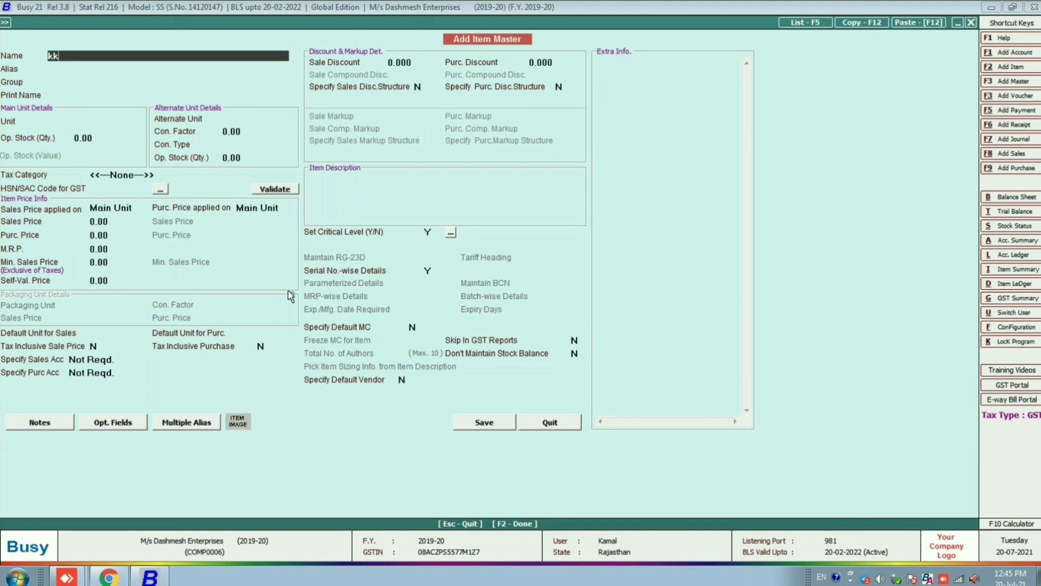
{"action": "key", "text": "Return"}
{"action": "key", "text": "Return"}
{"action": "key", "text": "Return"}
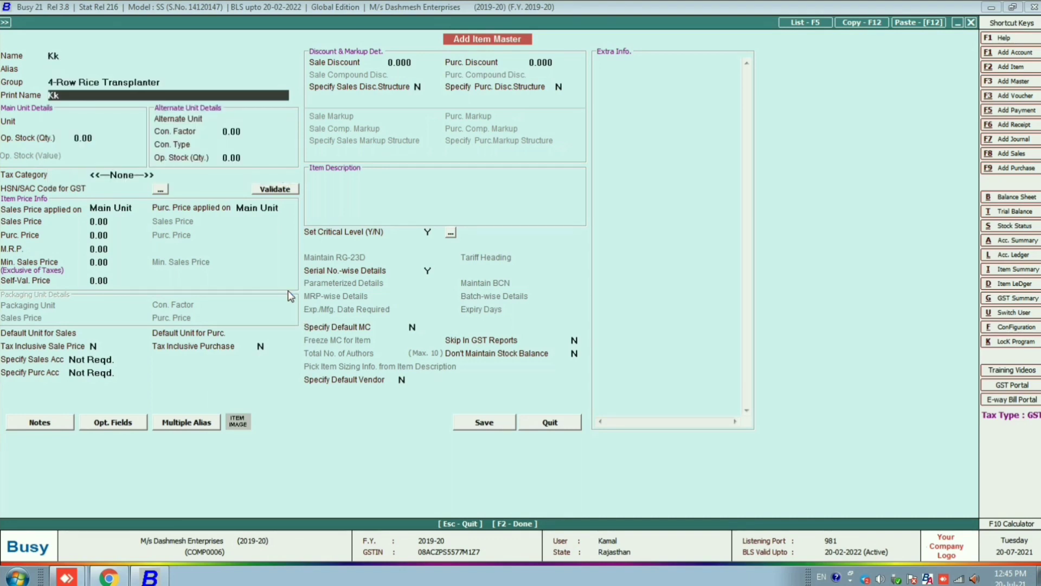
{"action": "key", "text": "Up"}
{"action": "type", "text": "gen"}
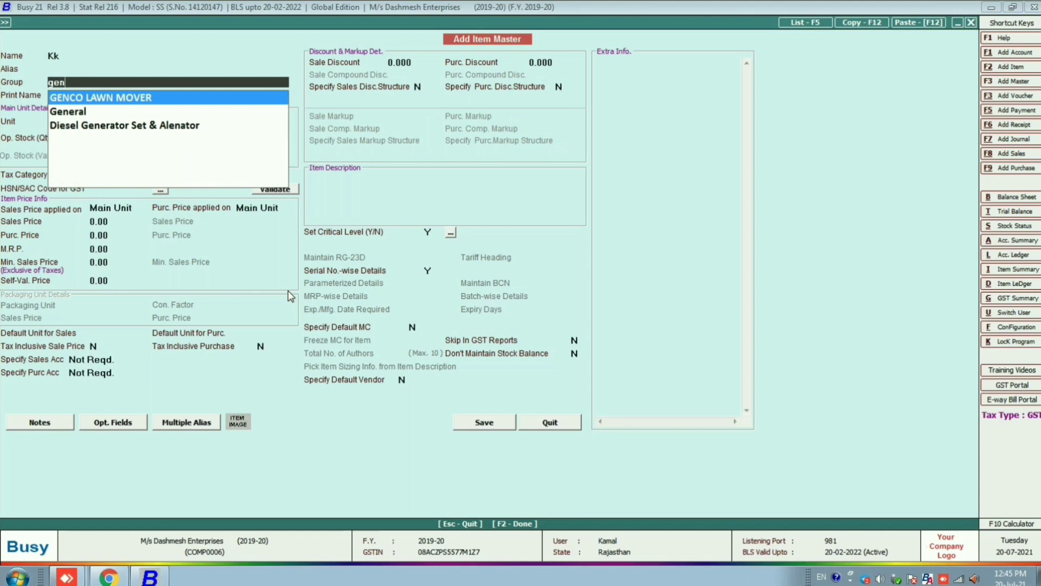
{"action": "key", "text": "Down"}
{"action": "key", "text": "Return"}
{"action": "key", "text": "Return"}
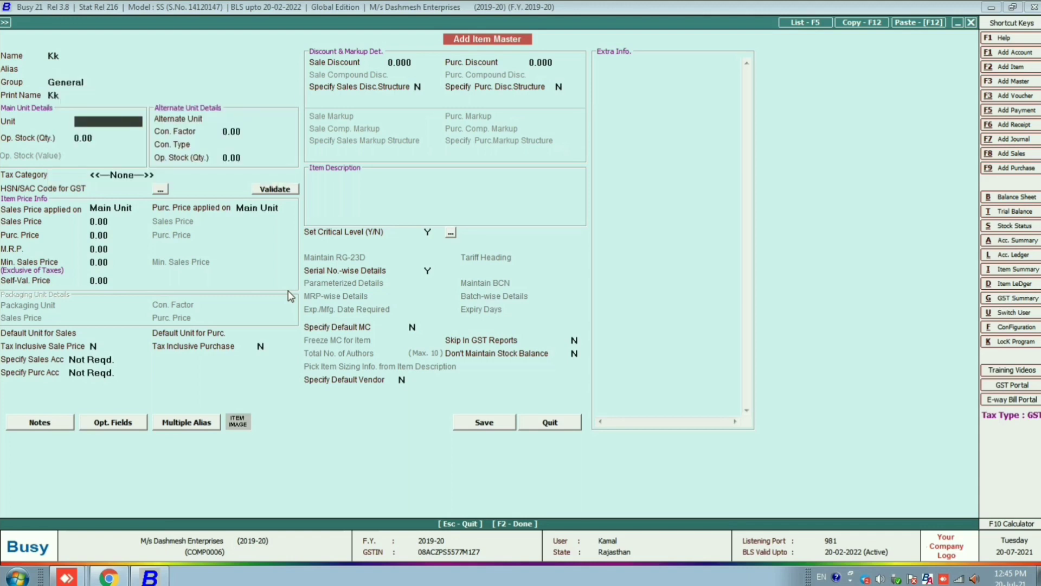
Set the item's main and alternate units to Pcs. and its tax category to GST 18%, leaving the HSN/SAC code blank.
{"action": "type", "text": "pcs"}
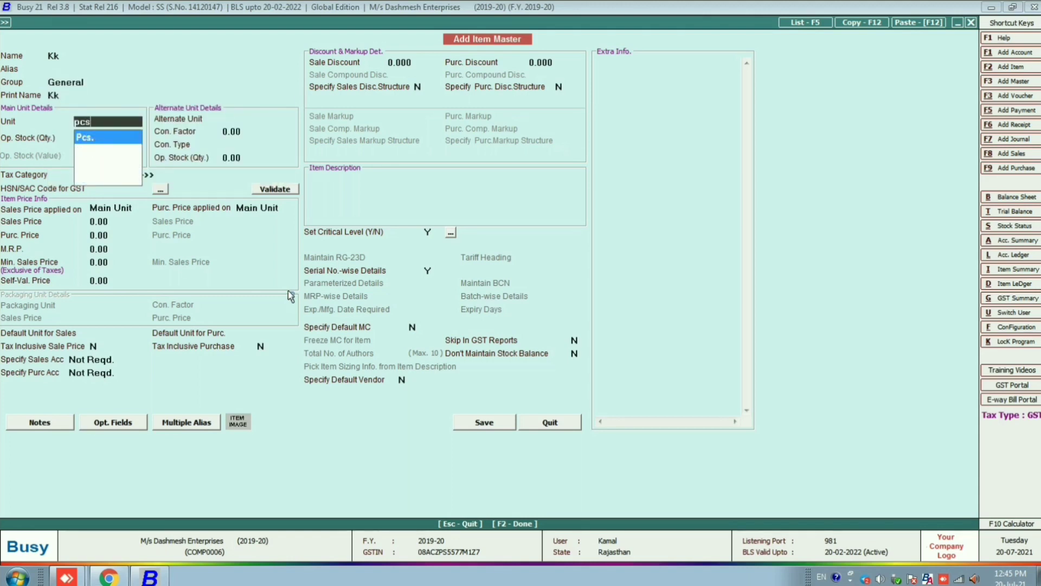
{"action": "key", "text": "Return"}
{"action": "key", "text": "Return"}
{"action": "key", "text": "Return"}
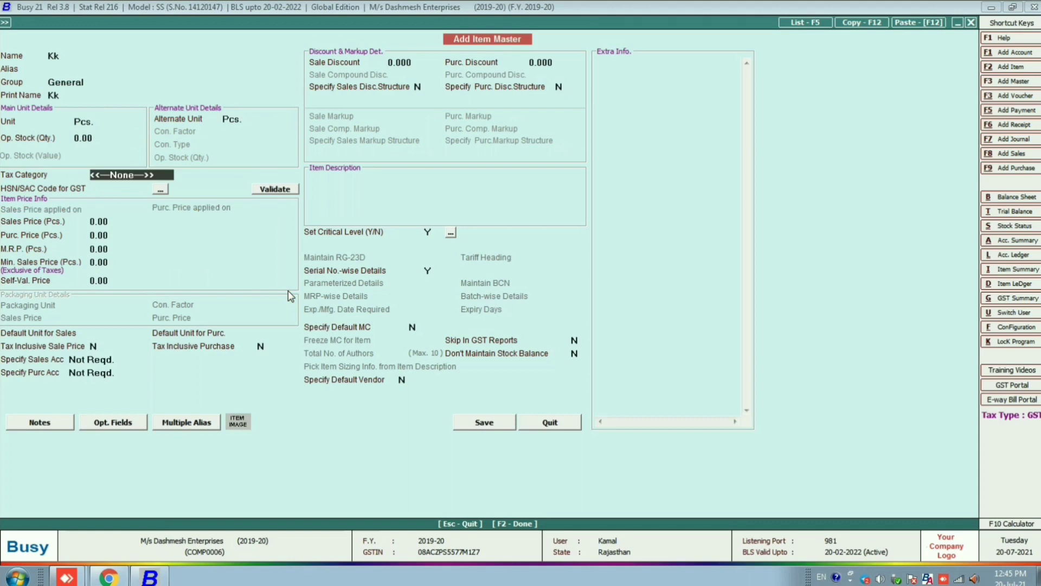
{"action": "key", "text": "Down"}
{"action": "key", "text": "Return"}
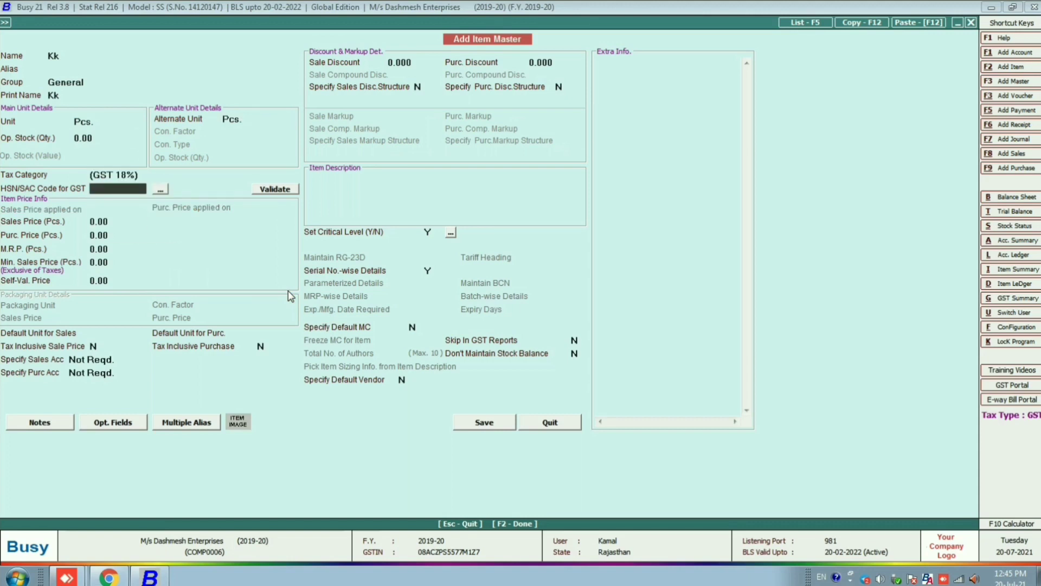
{"action": "key", "text": "Return"}
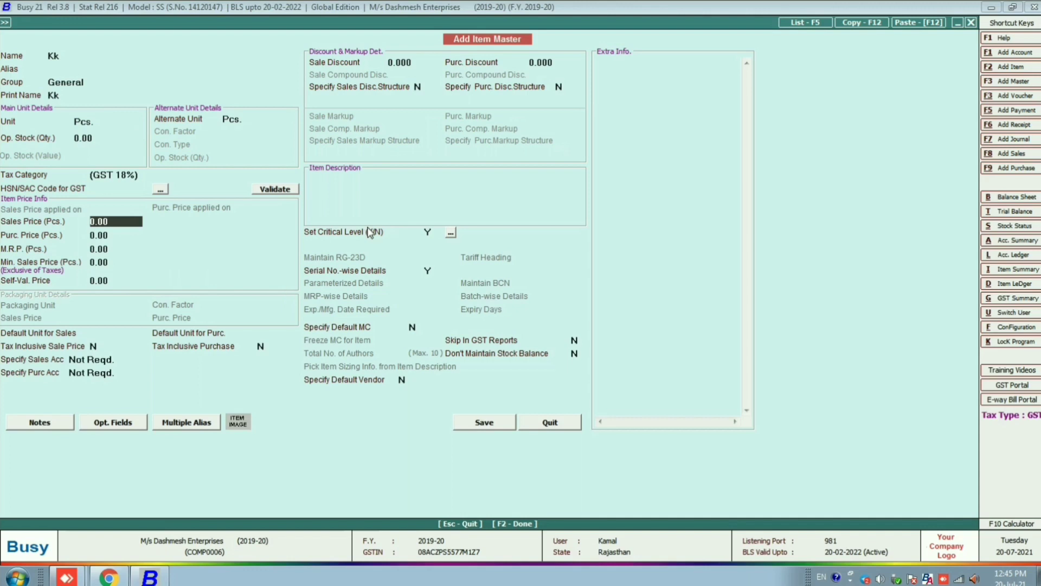
Save the item Kk without an HSN/SAC code, accepting manual serial numbering and no warranty tracking.
{"action": "left_click", "coordinate": [496, 426]}
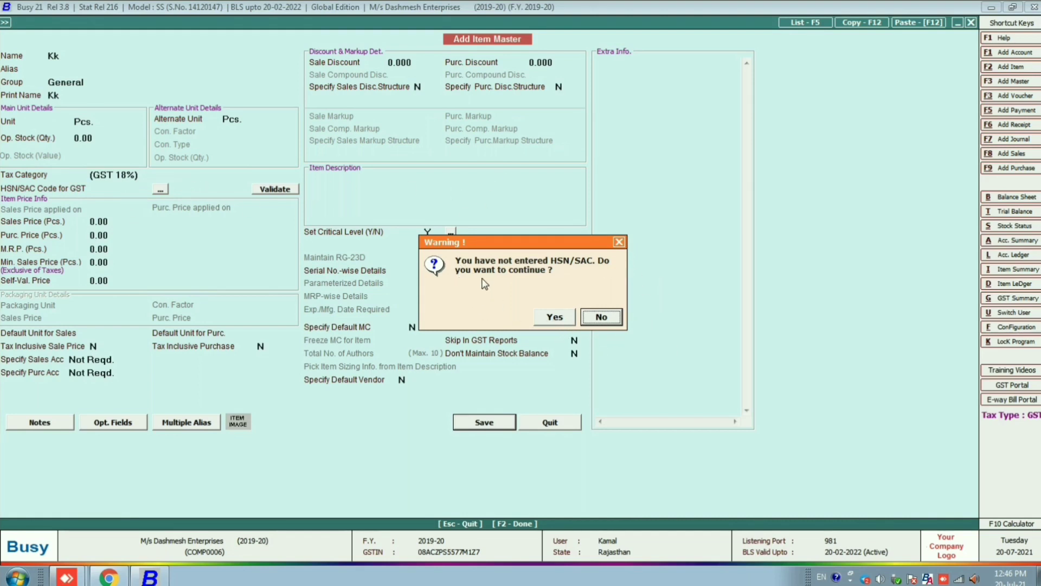
{"action": "left_click", "coordinate": [554, 317]}
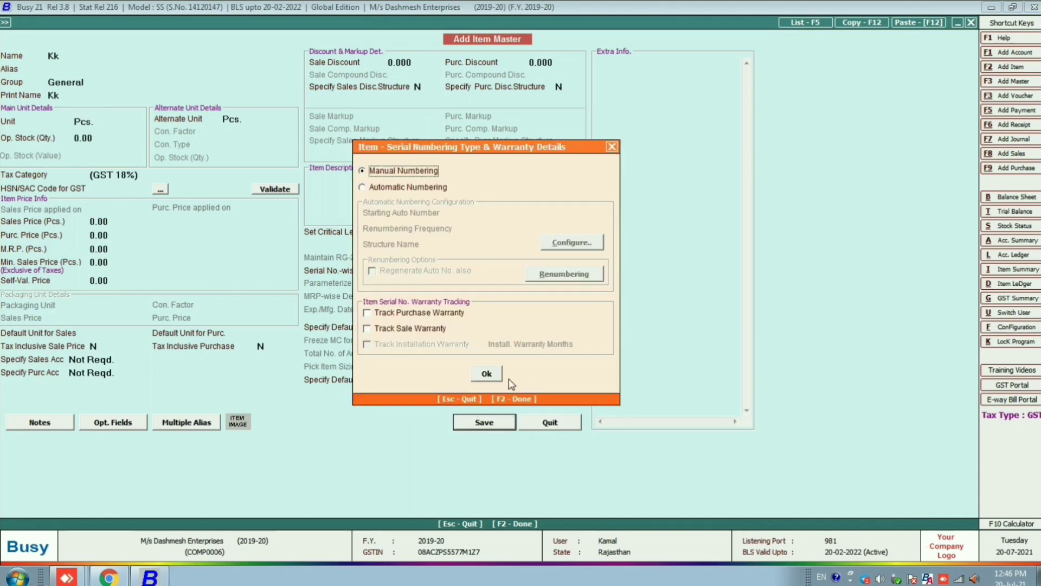
{"action": "left_click", "coordinate": [487, 374]}
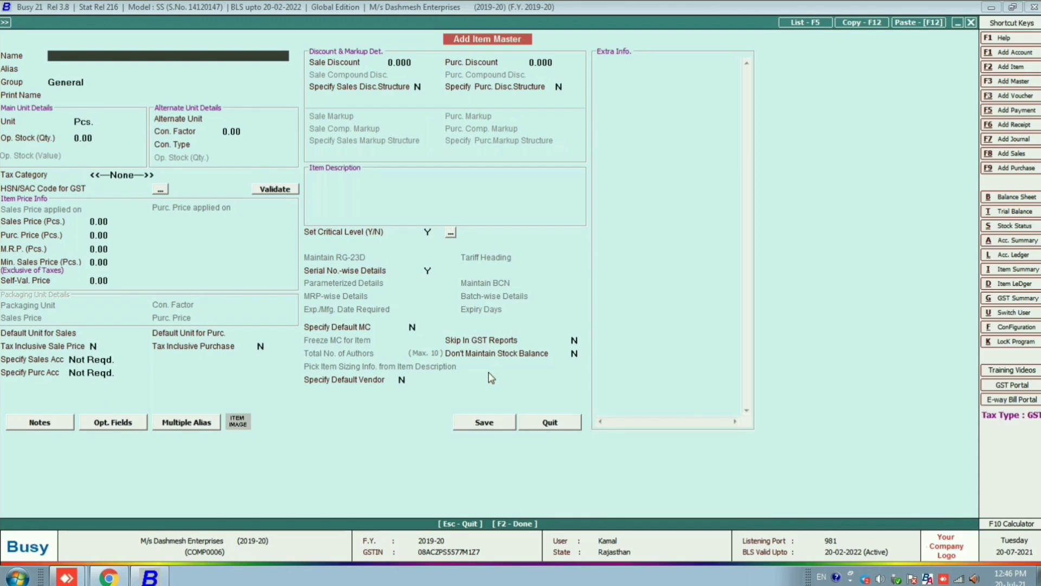